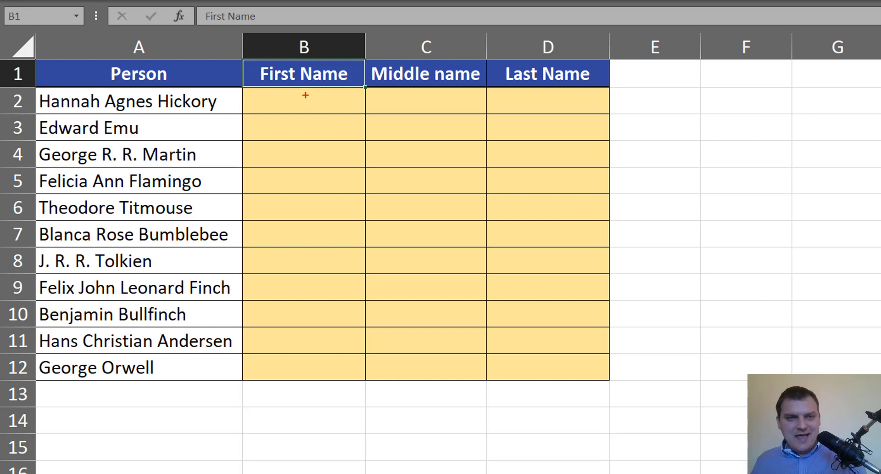
pyautogui.moveTo(278, 85); pyautogui.dragTo(300, 112)
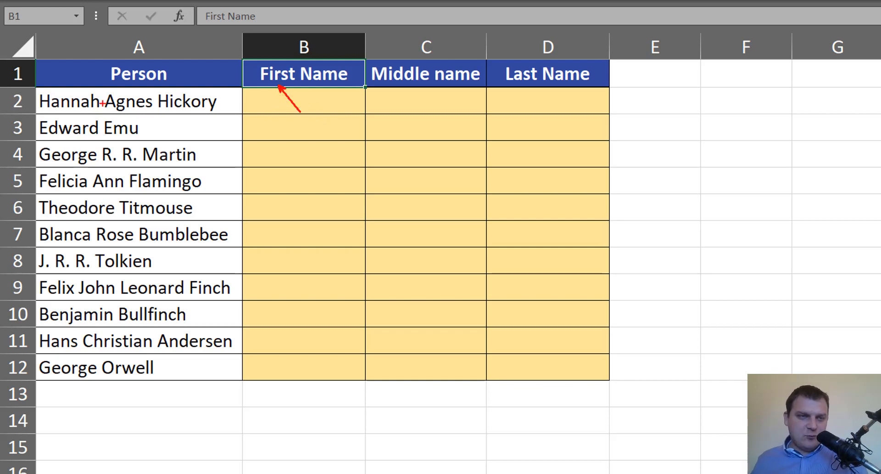
pyautogui.moveTo(104, 105)
pyautogui.mouseDown()
pyautogui.moveTo(101, 117)
pyautogui.moveTo(28, 120)
pyautogui.mouseUp()
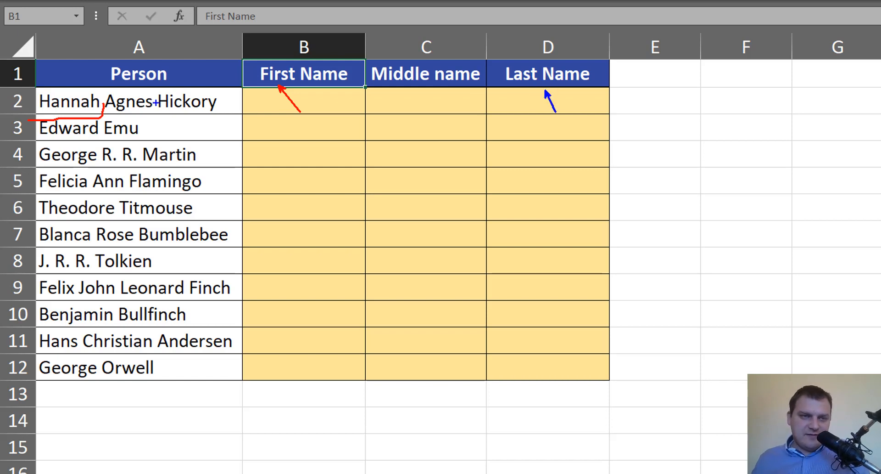
pyautogui.moveTo(156, 102); pyautogui.dragTo(232, 118)
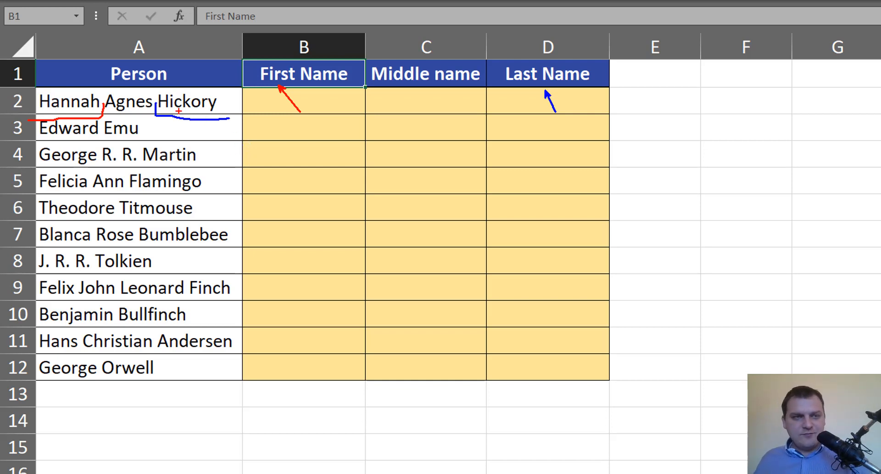
pyautogui.press('g')
pyautogui.moveTo(113, 89)
pyautogui.mouseDown()
pyautogui.moveTo(94, 111)
pyautogui.moveTo(147, 118)
pyautogui.moveTo(115, 89)
pyautogui.mouseUp()
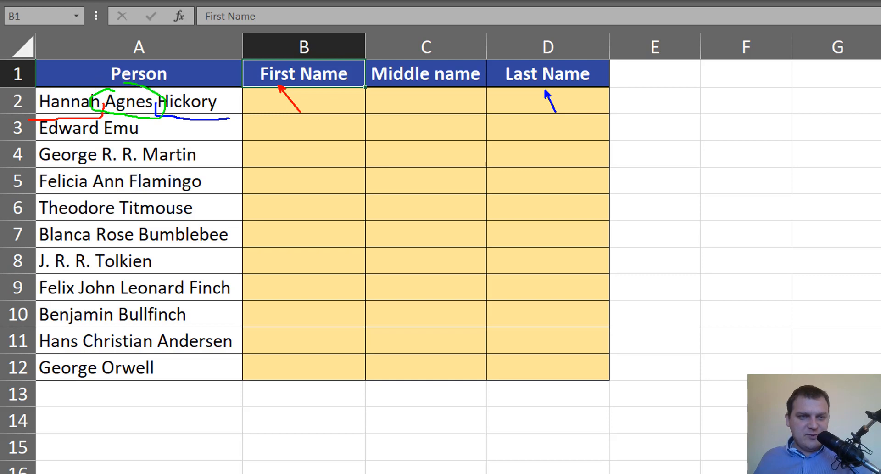
pyautogui.moveTo(404, 86); pyautogui.dragTo(413, 108)
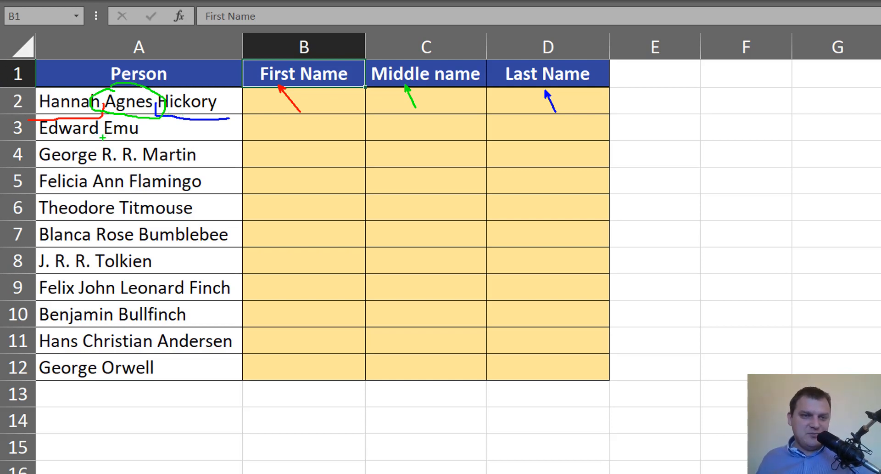
pyautogui.moveTo(103, 137)
pyautogui.mouseDown()
pyautogui.moveTo(122, 170)
pyautogui.moveTo(140, 170)
pyautogui.mouseUp()
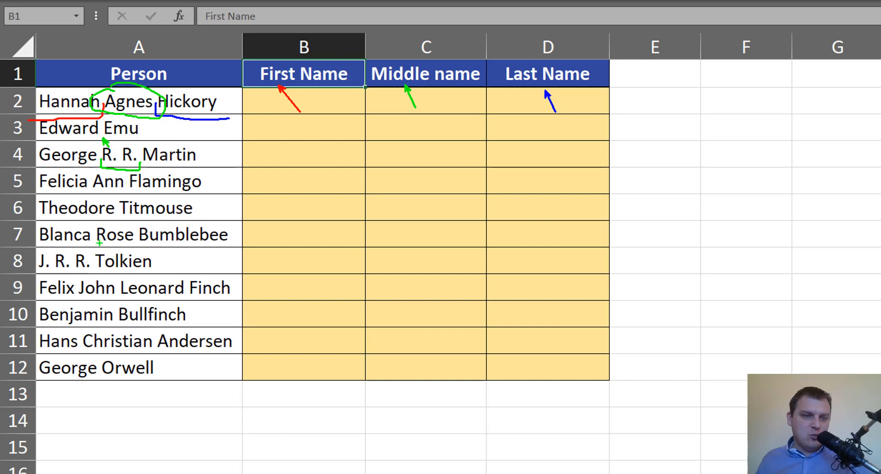
pyautogui.moveTo(79, 286); pyautogui.dragTo(153, 303)
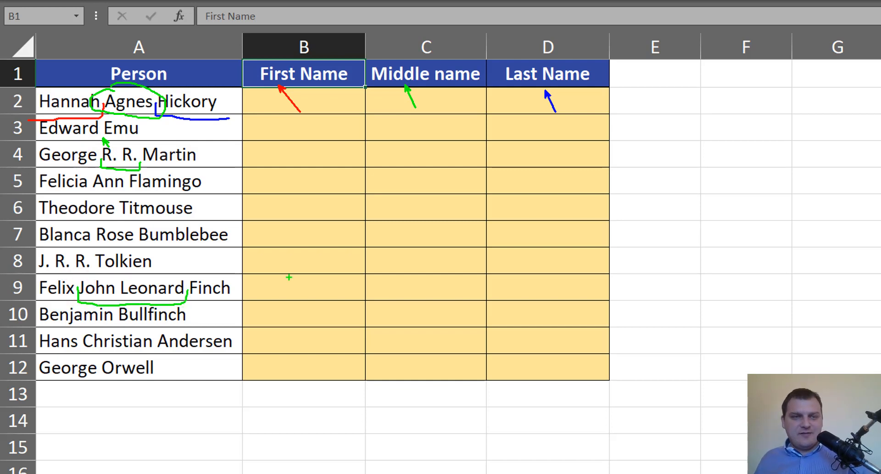
pyautogui.press('Escape')
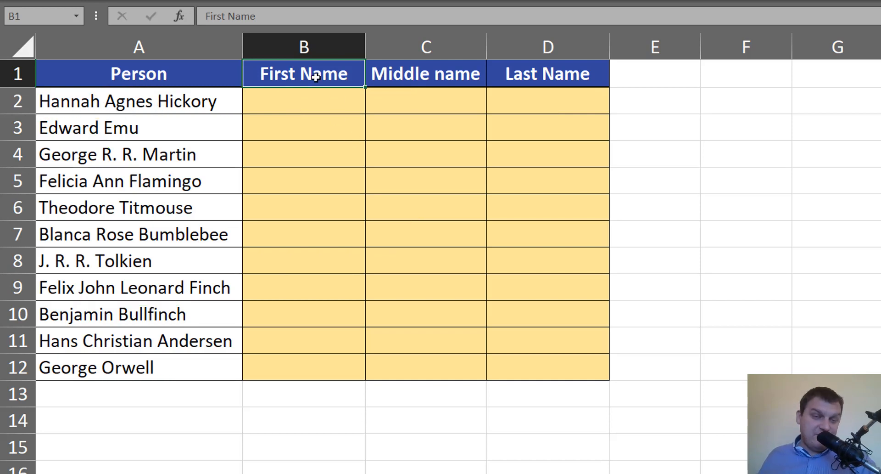
# Step: Start a LEFT formula in cell B2 that takes cell A2 as its text argument
pyautogui.click(316, 95)
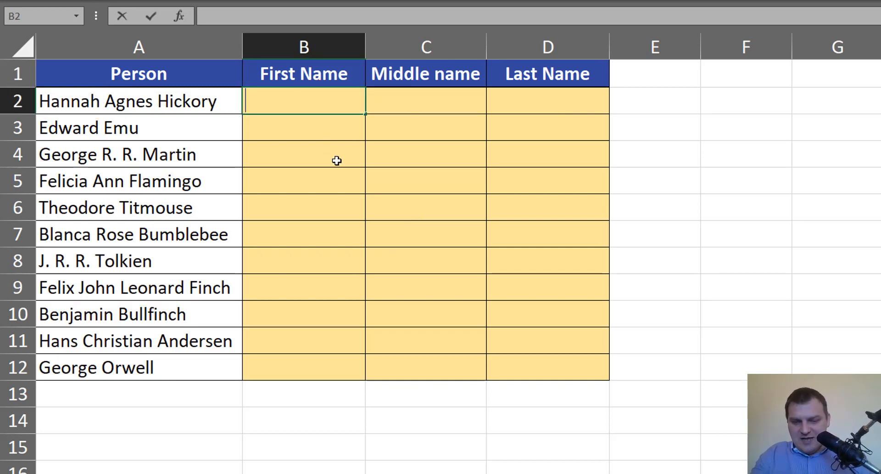
pyautogui.write('=lef')
pyautogui.press('Tab')
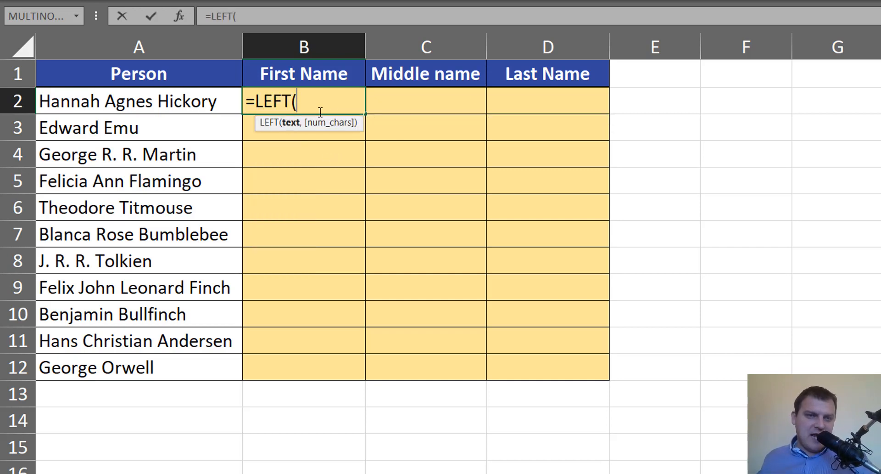
pyautogui.click(186, 100)
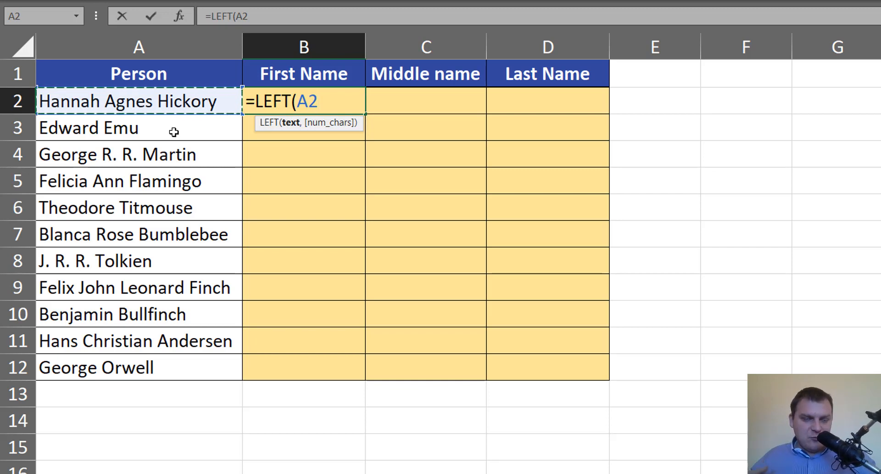
pyautogui.write(',')
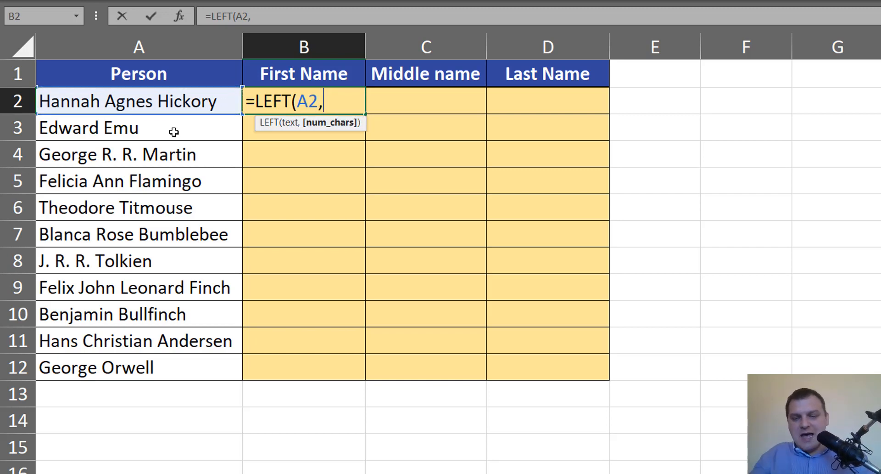
# Step: Use FIND(" ",A2) as the number of characters and enter the formula =LEFT(A2,FIND(" ",A2)) in B2
pyautogui.write('fin')
pyautogui.press('Tab')
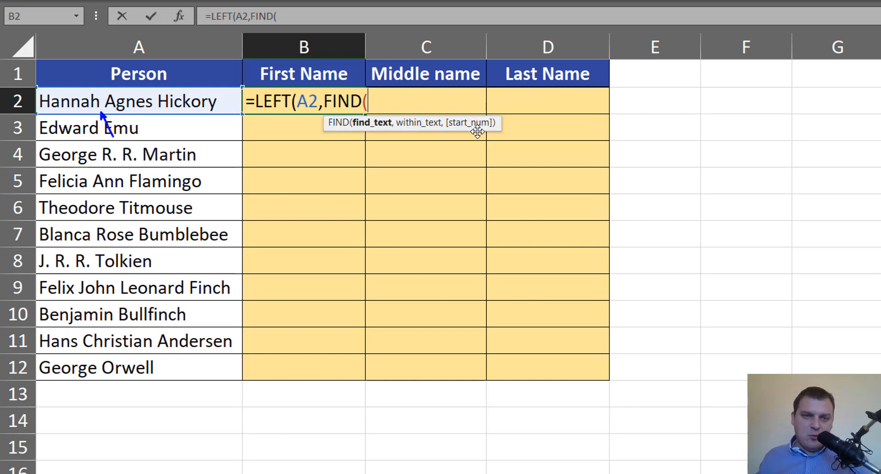
pyautogui.write('" "')
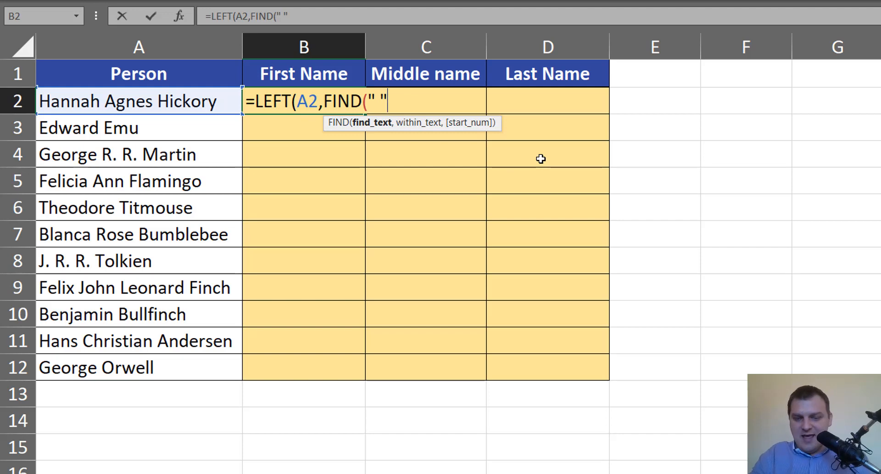
pyautogui.write(',')
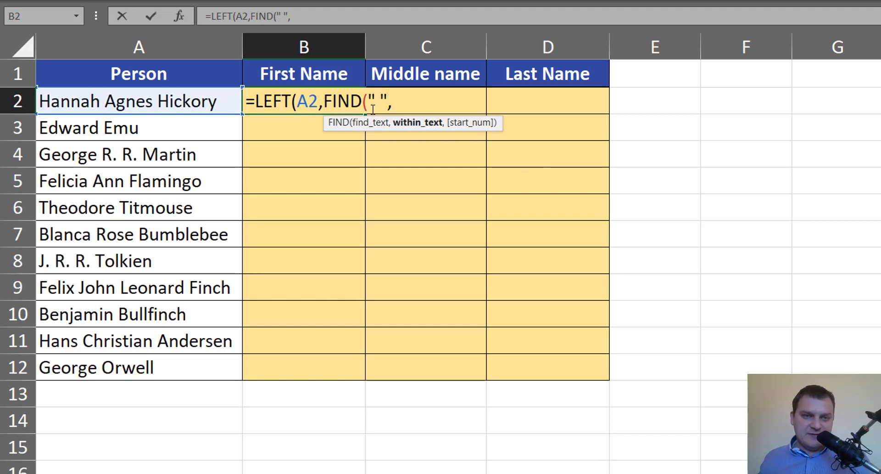
pyautogui.click(153, 103)
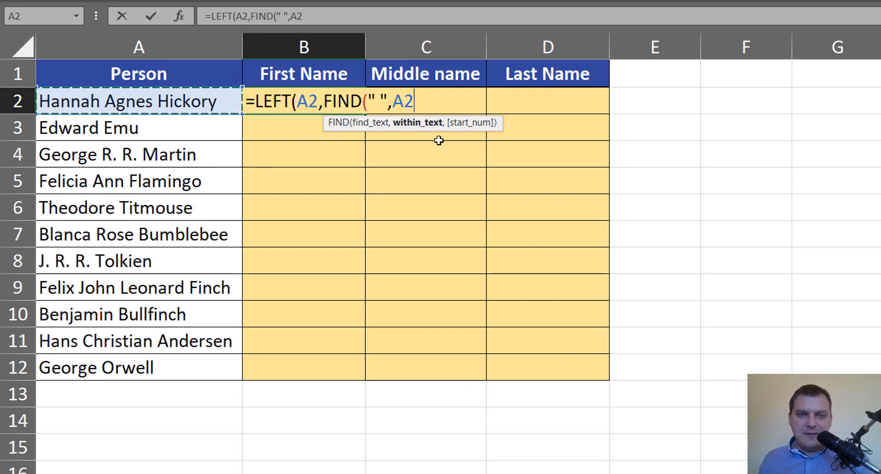
pyautogui.write(')')
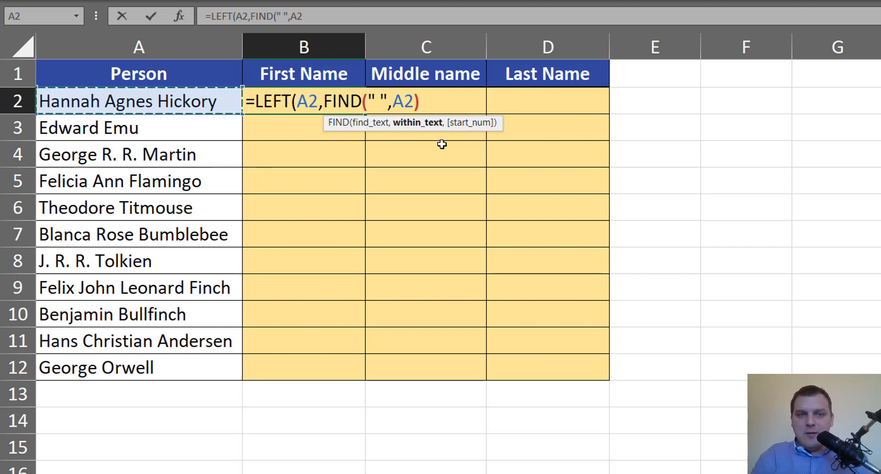
pyautogui.write(')')
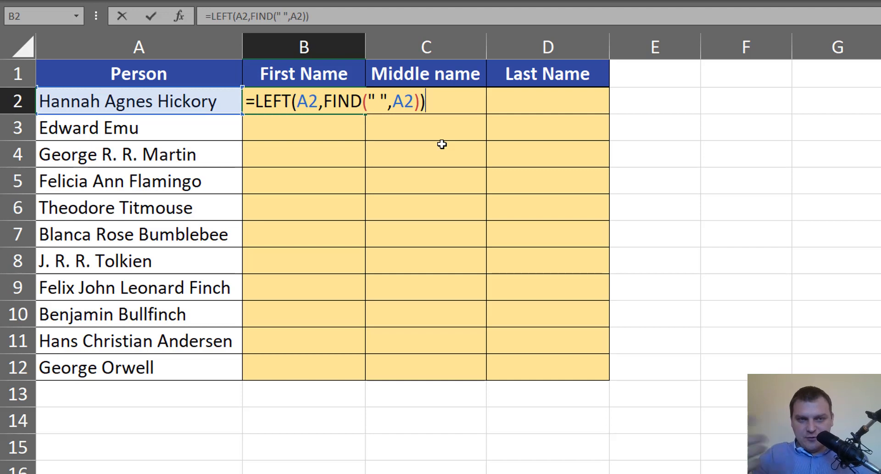
pyautogui.hotkey('ctrl', 'Return')
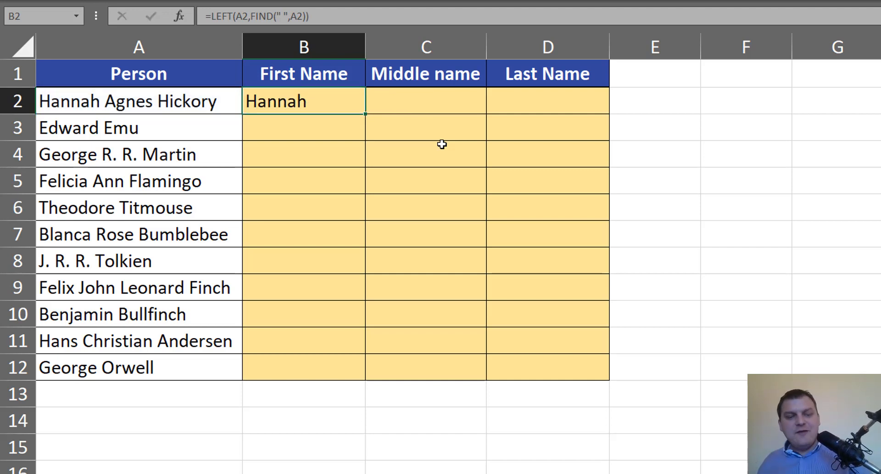
# Step: Evaluate the number-of-characters argument inside the LEFT formula in B2
pyautogui.press('F2')
pyautogui.click(352, 104)
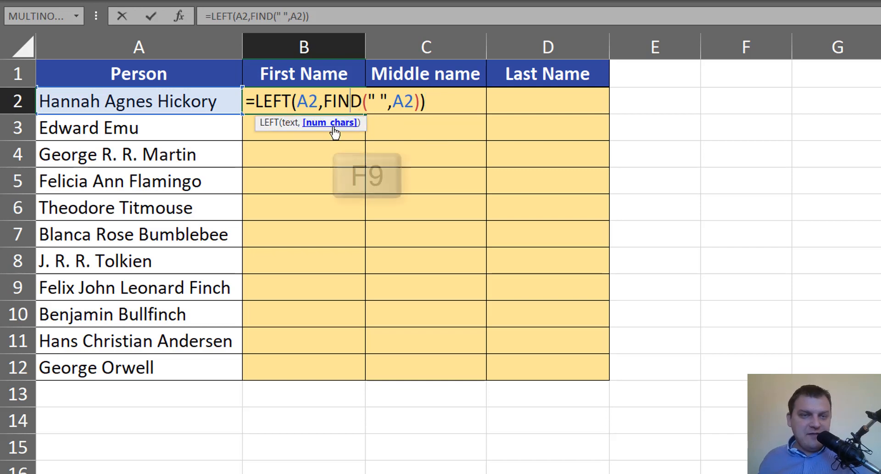
pyautogui.click(330, 129)
pyautogui.press('F9')
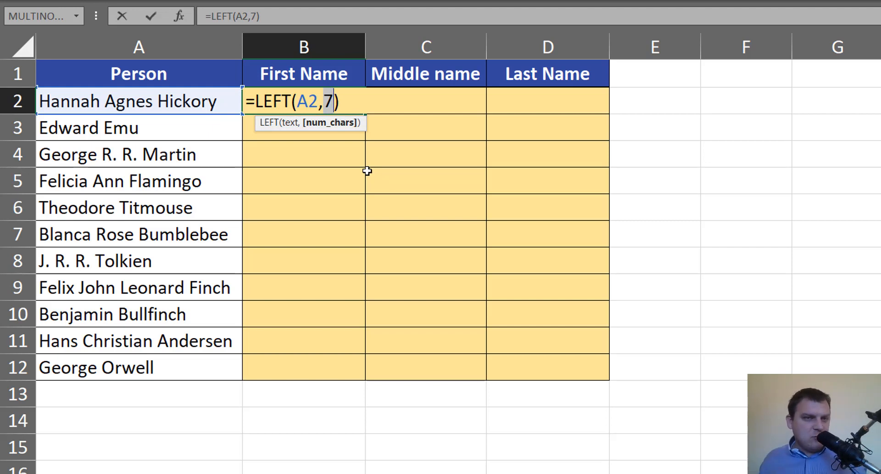
pyautogui.write('@')
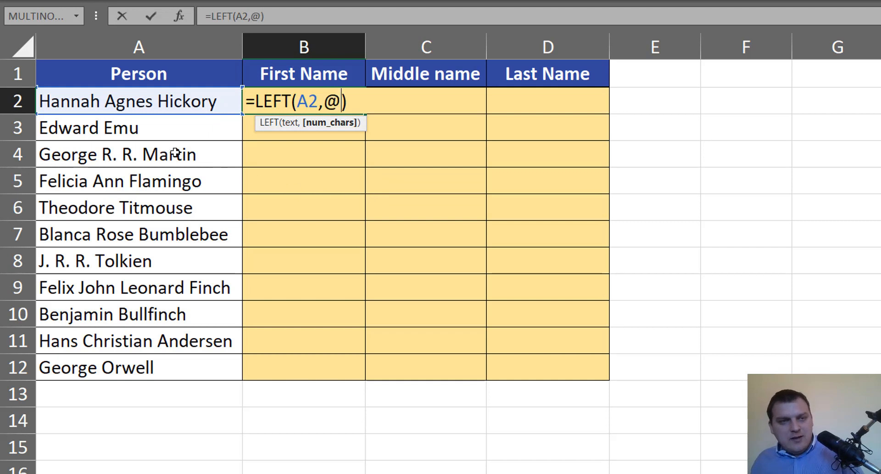
pyautogui.hotkey('ctrl', 'z')
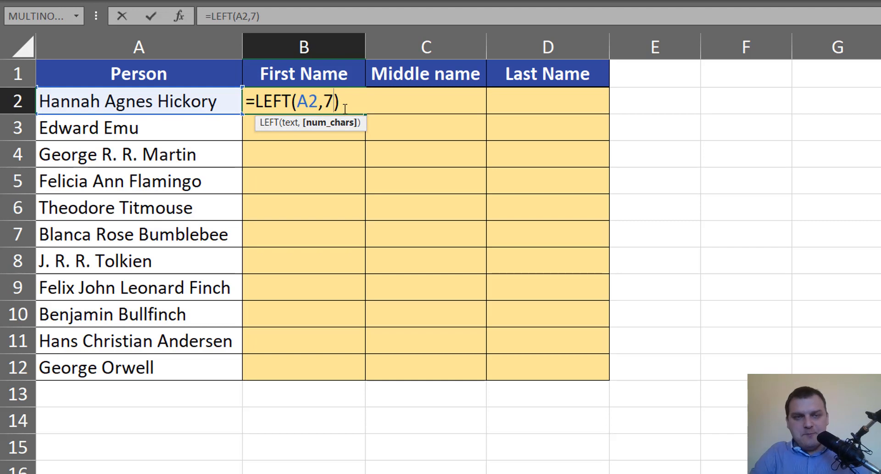
# Step: Change the B2 formula to =LEFT(A2,FIND(" ",A2)-1) and fill it down the First Name column to B12
pyautogui.press('BackSpace')
pyautogui.write('find')
pyautogui.press('Tab')
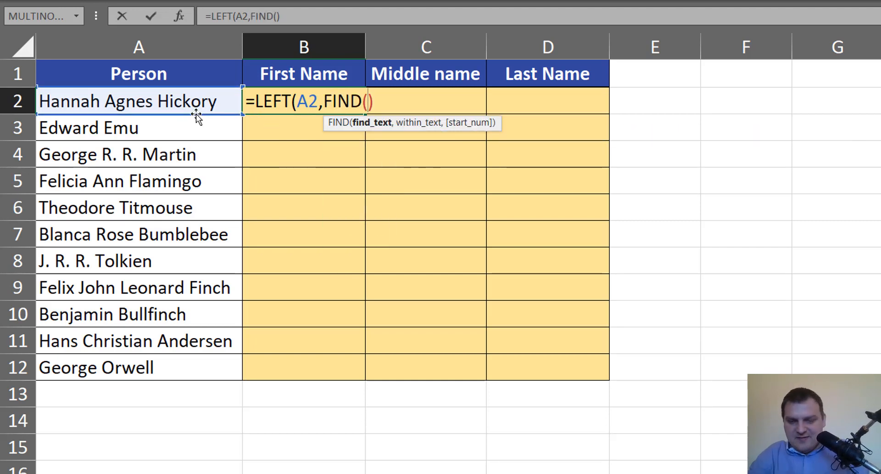
pyautogui.write('" ",')
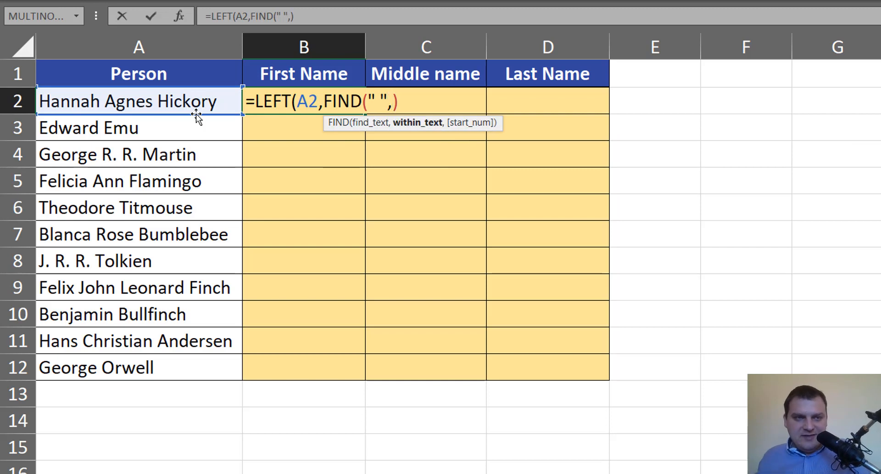
pyautogui.click(181, 112)
pyautogui.write(')-')
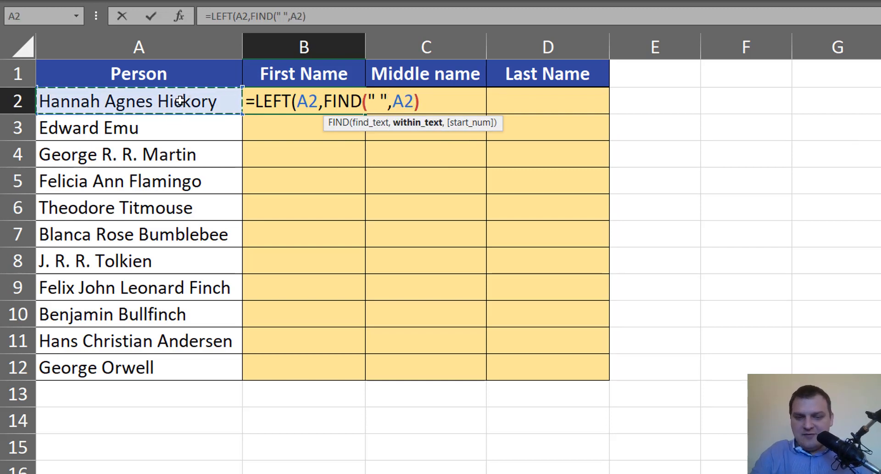
pyautogui.write('1')
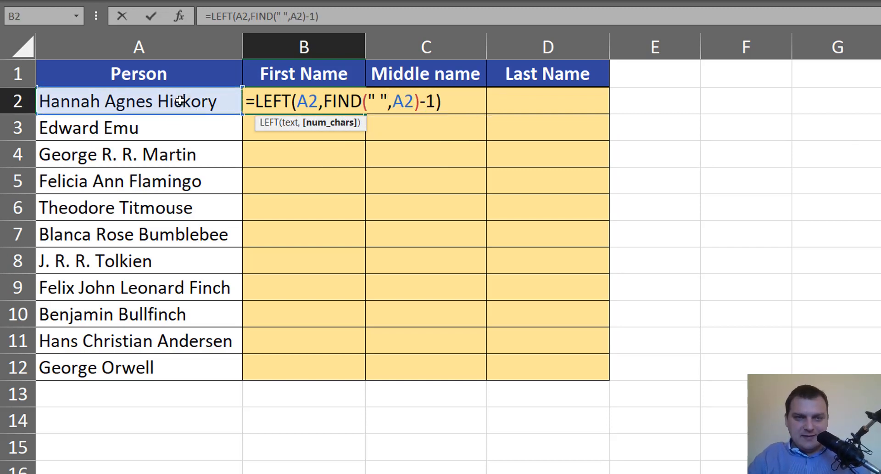
pyautogui.hotkey('ctrl', 'Return')
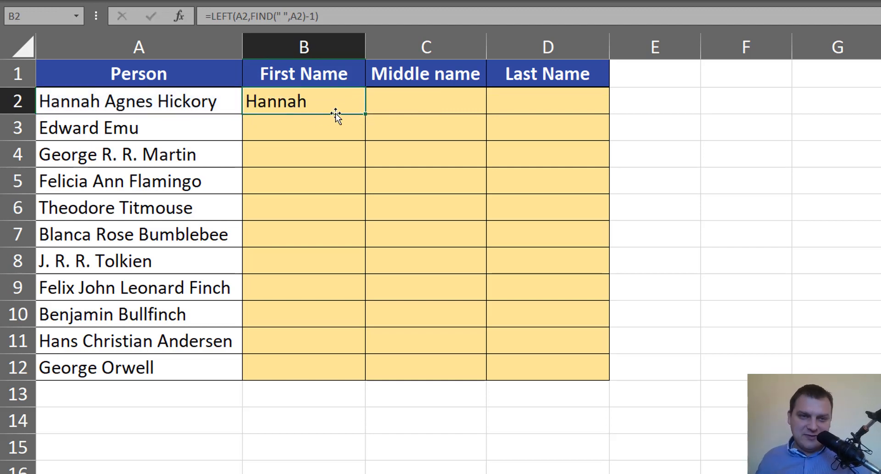
pyautogui.doubleClick(367, 115)
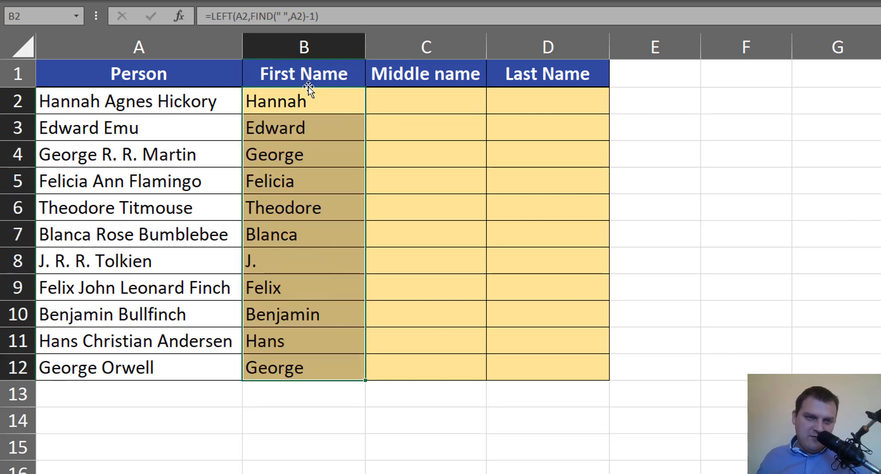
pyautogui.click(533, 103)
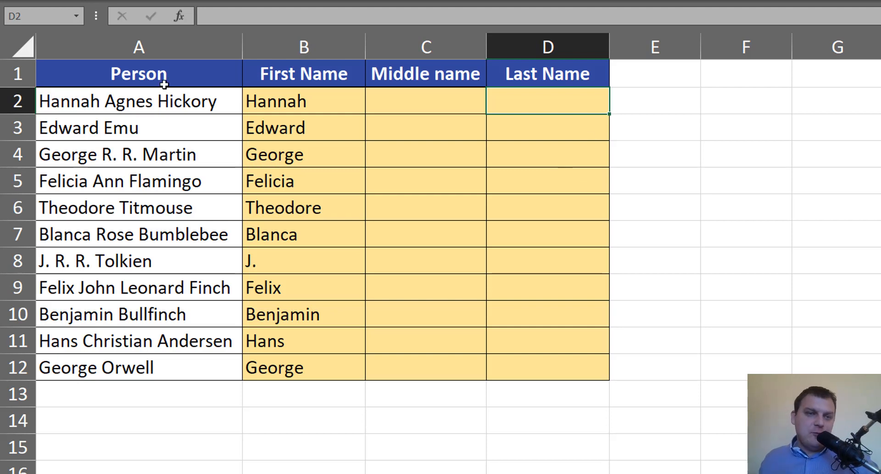
pyautogui.click(163, 104)
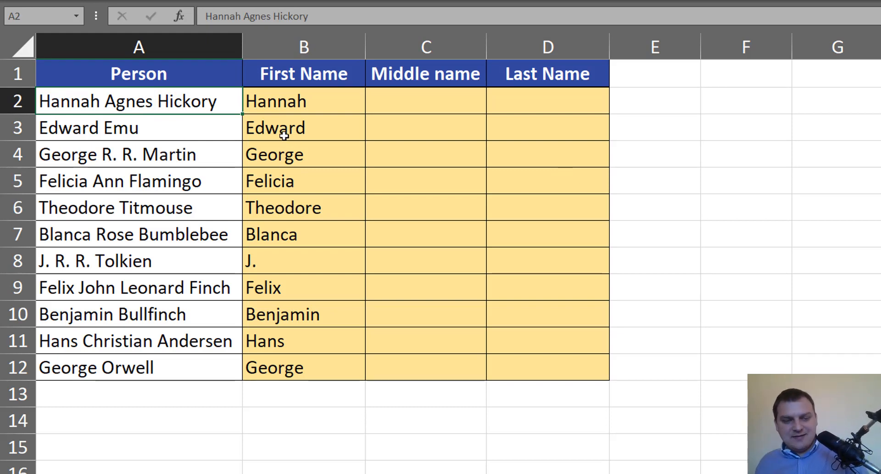
pyautogui.moveTo(231, 114)
pyautogui.mouseDown()
pyautogui.moveTo(153, 114)
pyautogui.moveTo(159, 123)
pyautogui.mouseUp()
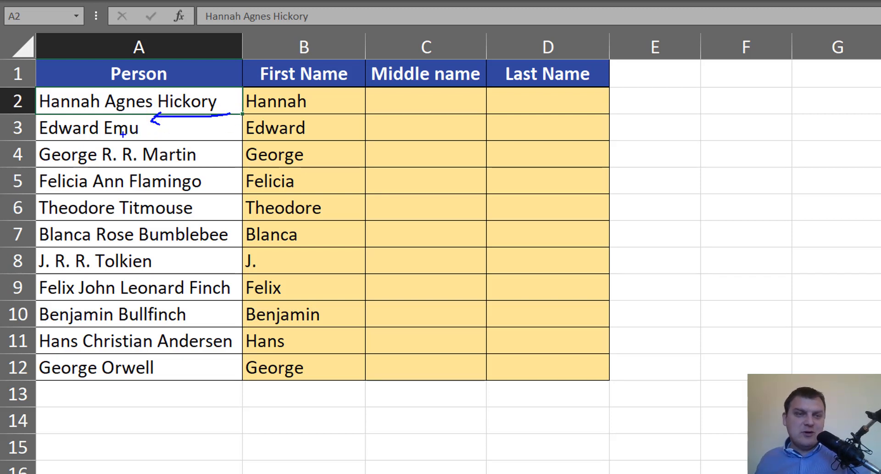
pyautogui.moveTo(107, 133)
pyautogui.mouseDown()
pyautogui.moveTo(99, 138)
pyautogui.moveTo(113, 160)
pyautogui.mouseUp()
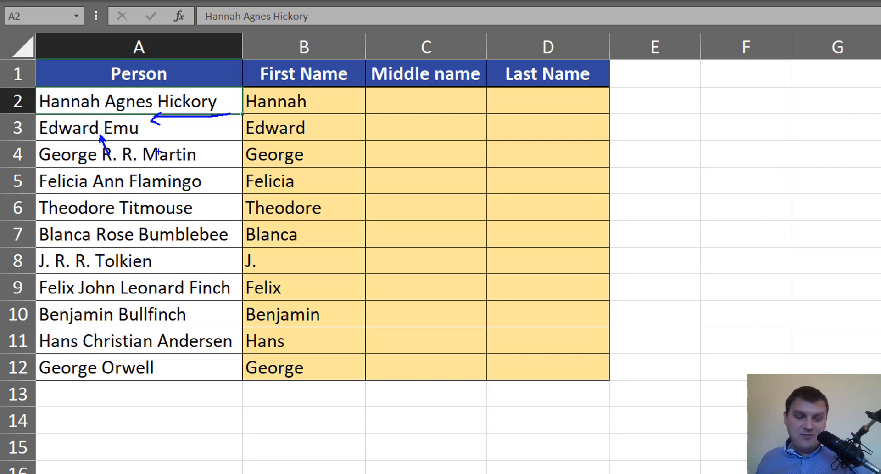
pyautogui.moveTo(156, 89); pyautogui.dragTo(180, 76)
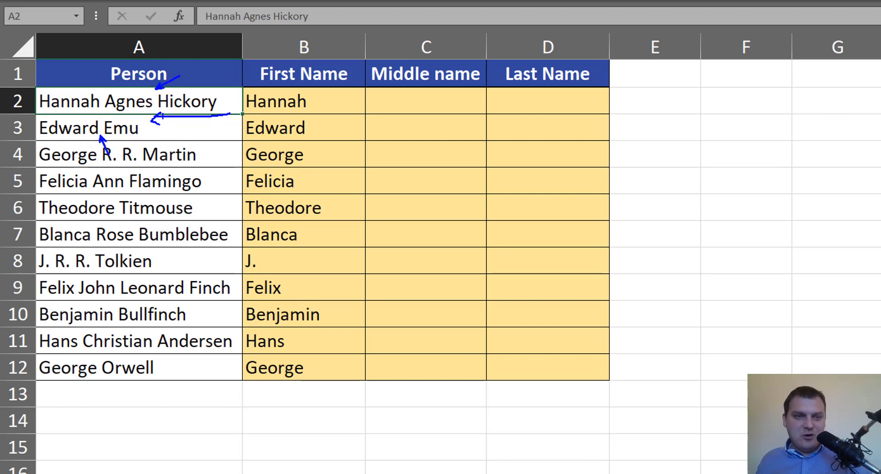
pyautogui.moveTo(140, 162); pyautogui.dragTo(162, 185)
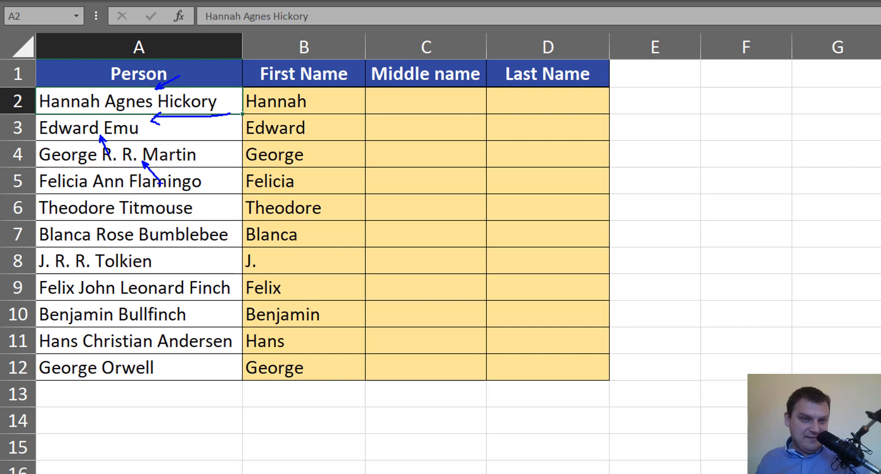
# Step: Start a SUBSTITUTE formula in cell D2 with A2 as the text and a single space " " as the old text
pyautogui.press('Escape')
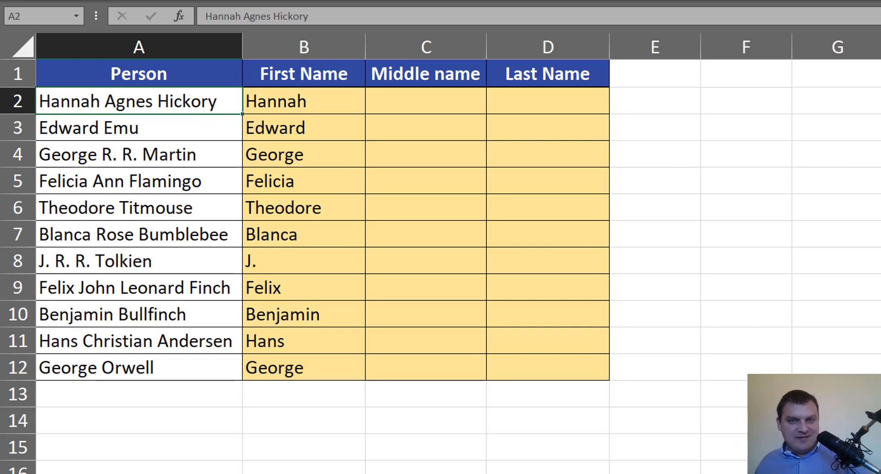
pyautogui.click(555, 112)
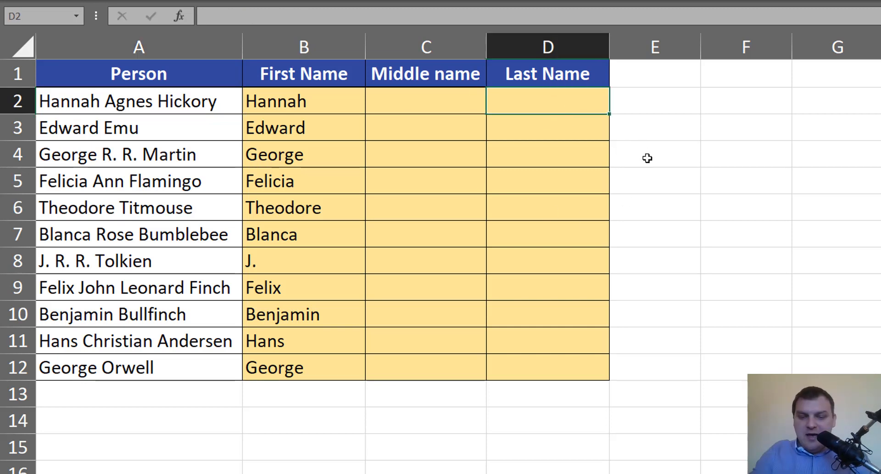
pyautogui.write('=sub')
pyautogui.press('Tab')
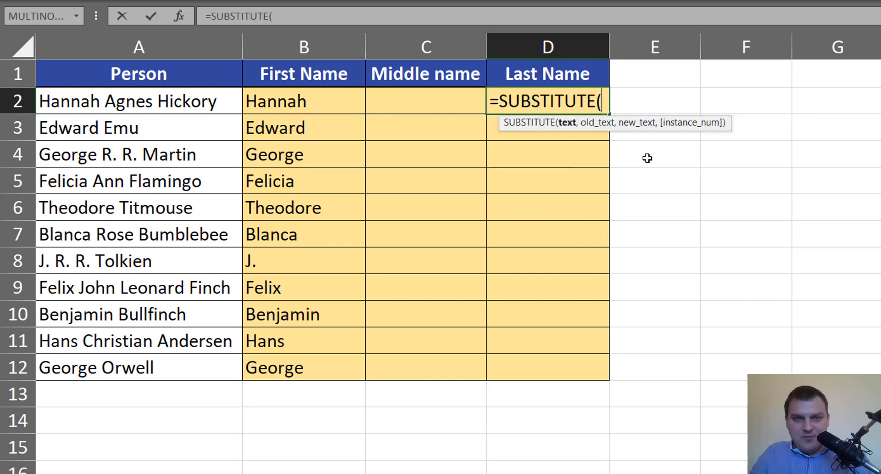
pyautogui.click(186, 106)
pyautogui.write('," ')
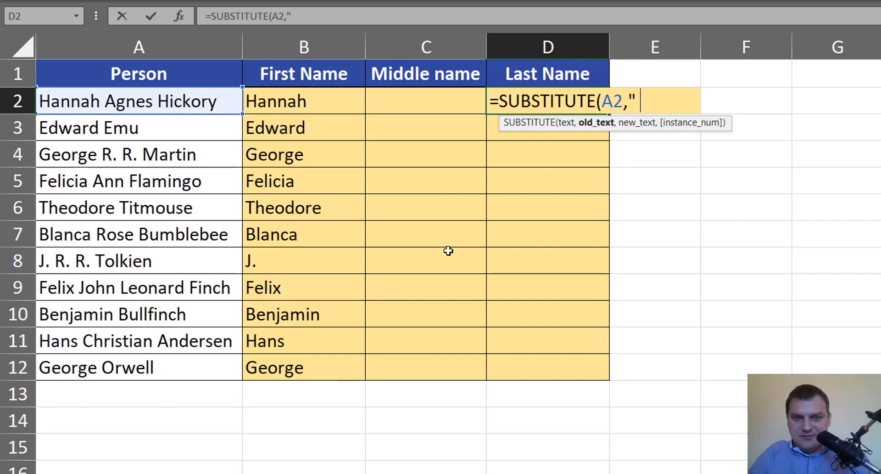
pyautogui.write('",')
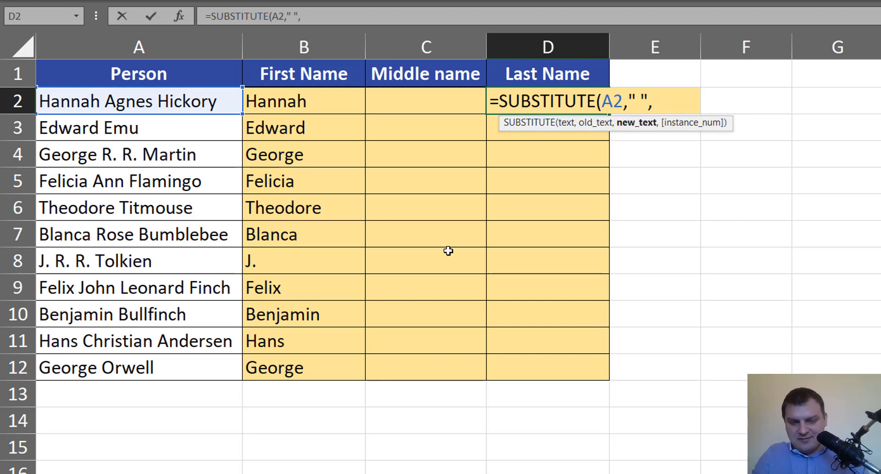
# Step: Use REPT(" ",29) as the new text and enter the formula =SUBSTITUTE(A2," ",REPT(" ",29)) in D2
pyautogui.write('po')
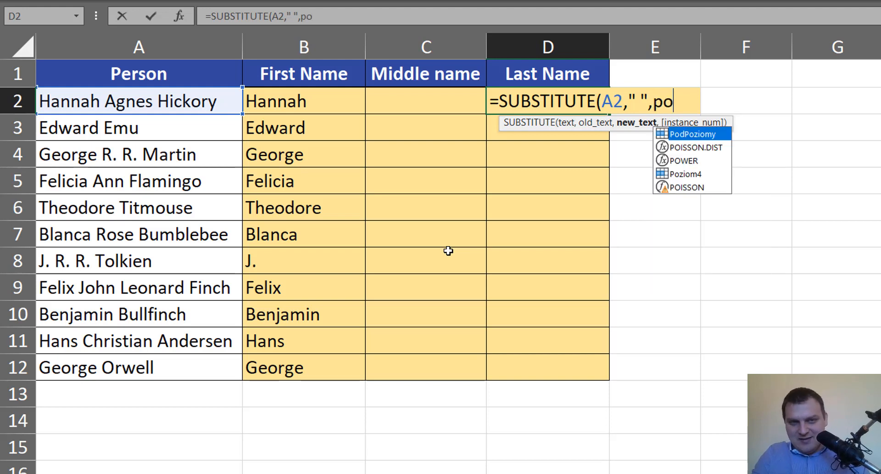
pyautogui.press('BackSpace')
pyautogui.press('BackSpace')
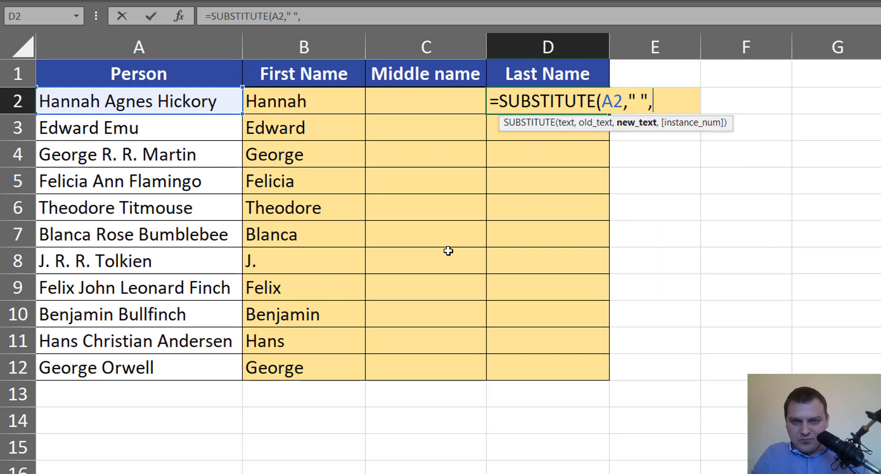
pyautogui.write('re')
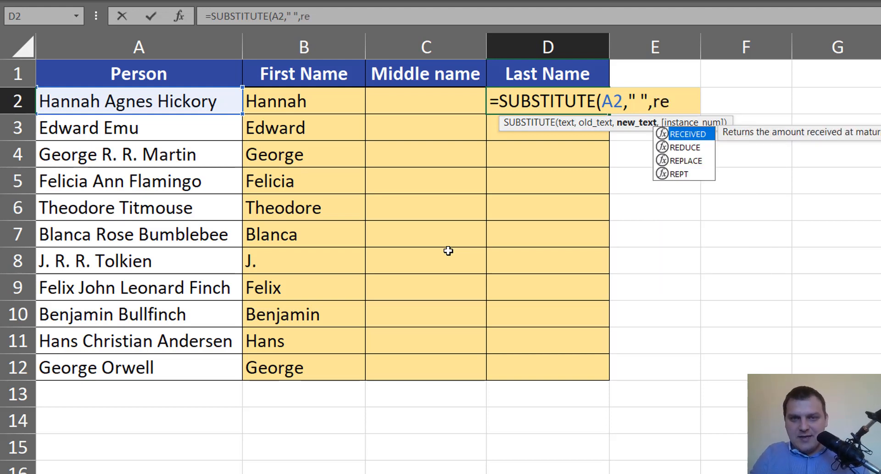
pyautogui.press('Down')
pyautogui.press('Down')
pyautogui.press('Down')
pyautogui.press('Tab')
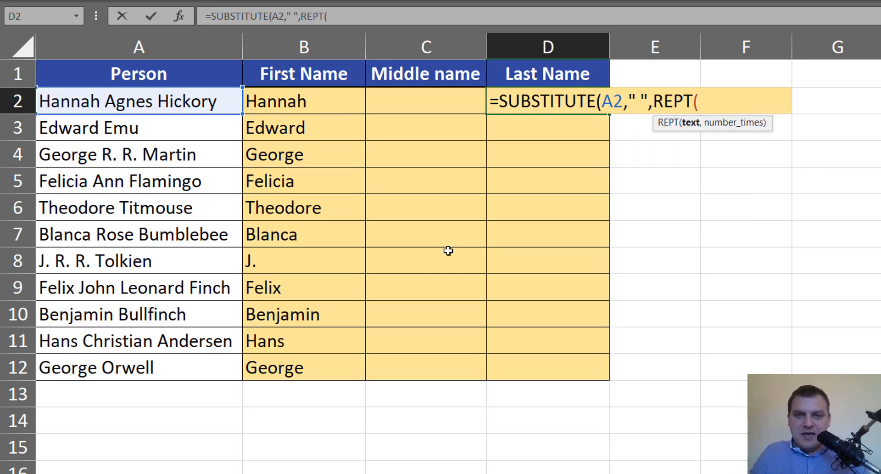
pyautogui.write('" ",')
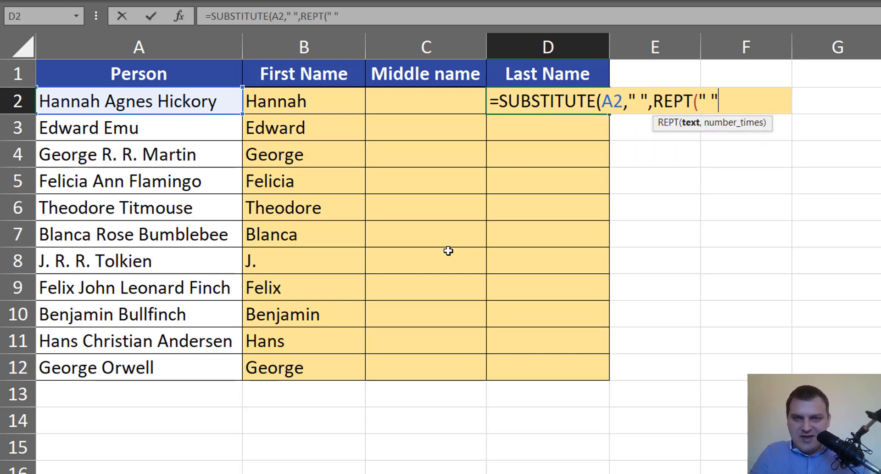
pyautogui.write('29')
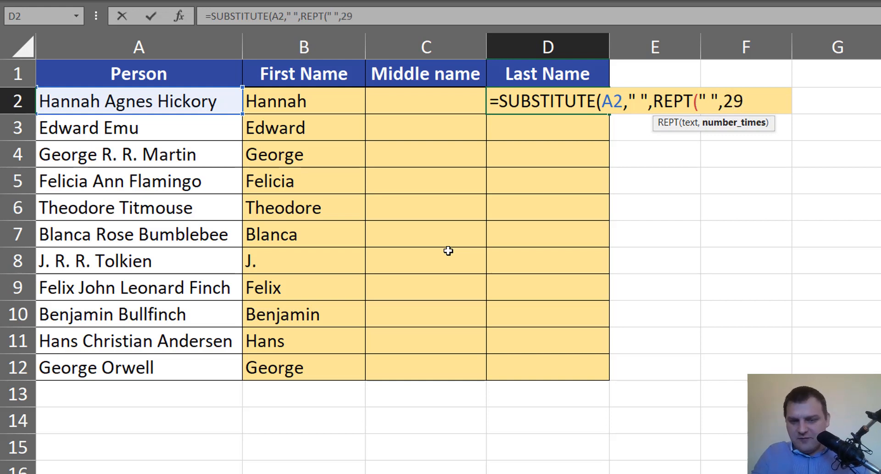
pyautogui.write('))')
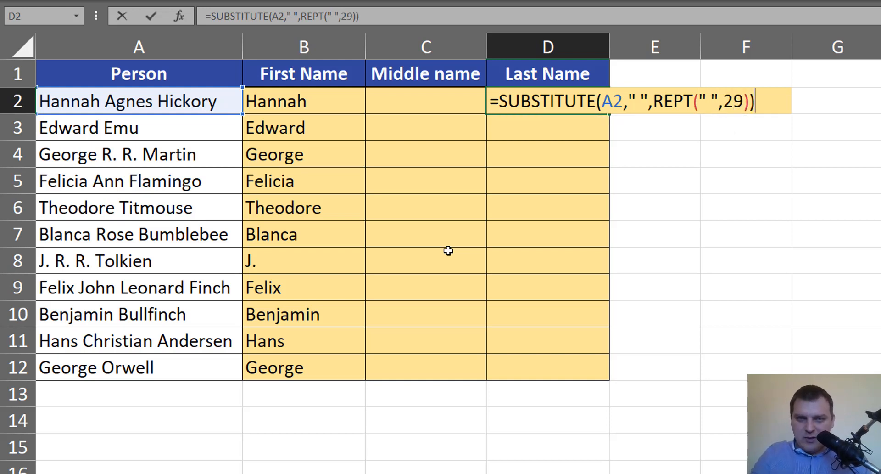
pyautogui.hotkey('ctrl', 'Return')
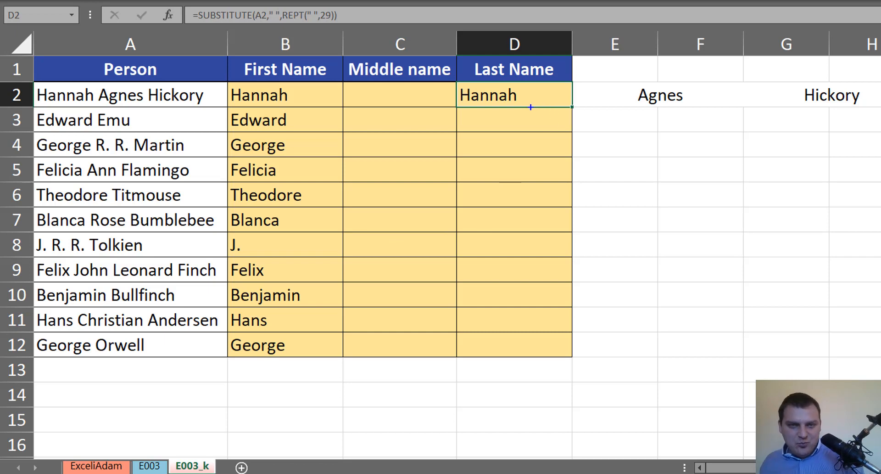
pyautogui.moveTo(531, 108)
pyautogui.mouseDown()
pyautogui.moveTo(634, 102)
pyautogui.moveTo(643, 111)
pyautogui.moveTo(540, 98)
pyautogui.moveTo(544, 119)
pyautogui.mouseUp()
pyautogui.moveTo(683, 106)
pyautogui.mouseDown()
pyautogui.moveTo(798, 111)
pyautogui.moveTo(789, 122)
pyautogui.moveTo(684, 111)
pyautogui.moveTo(709, 127)
pyautogui.mouseUp()
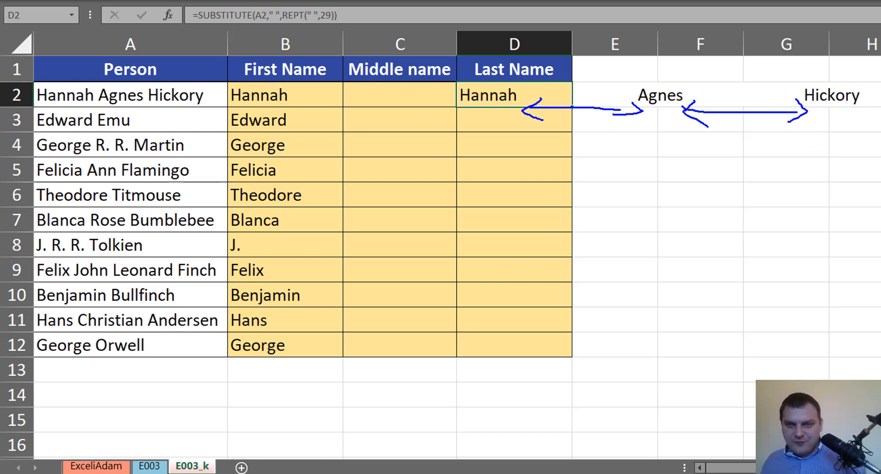
pyautogui.moveTo(867, 127)
pyautogui.mouseDown()
pyautogui.moveTo(753, 138)
pyautogui.moveTo(764, 127)
pyautogui.moveTo(766, 157)
pyautogui.mouseUp()
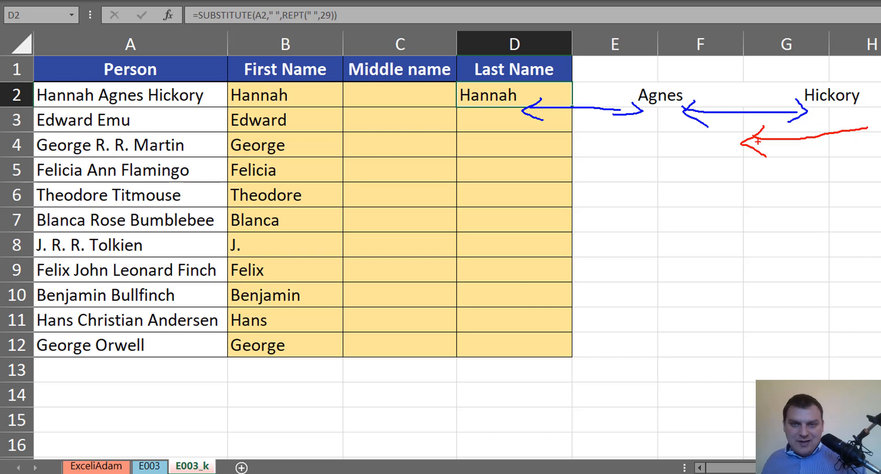
pyautogui.press('Escape')
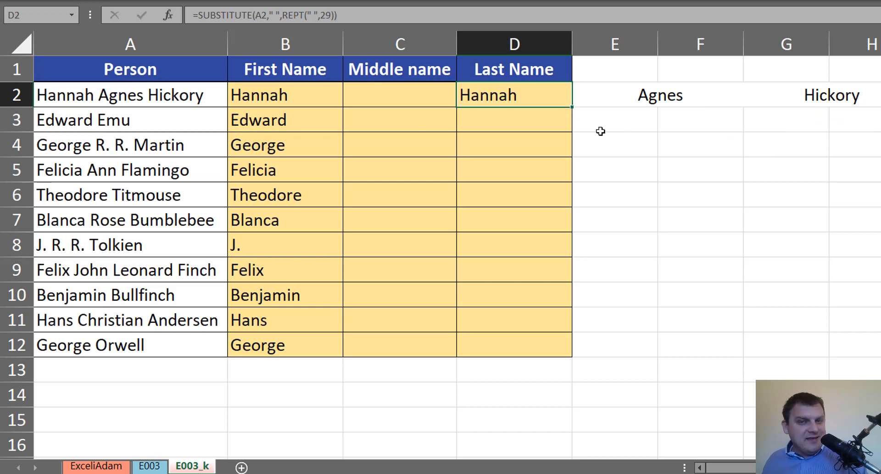
# Step: Wrap the D2 formula in RIGHT with 29 characters, giving =RIGHT(SUBSTITUTE(A2," ",REPT(" ",29)),29)
pyautogui.press('F2')
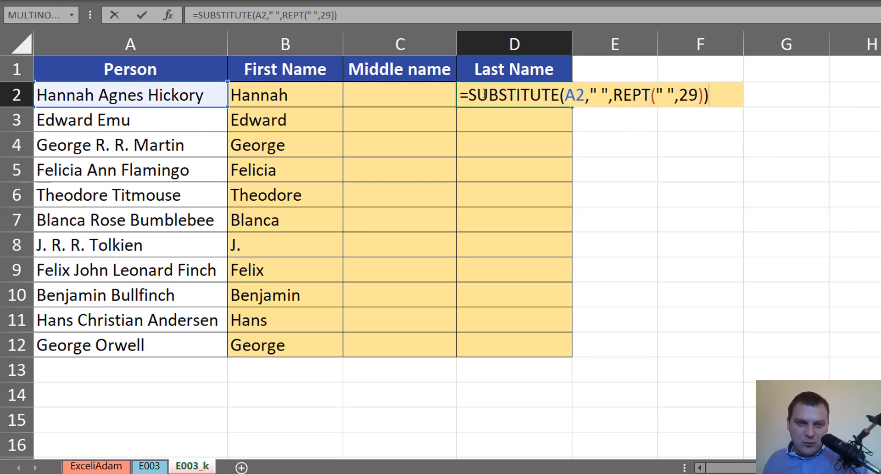
pyautogui.click(466, 96)
pyautogui.write('rig')
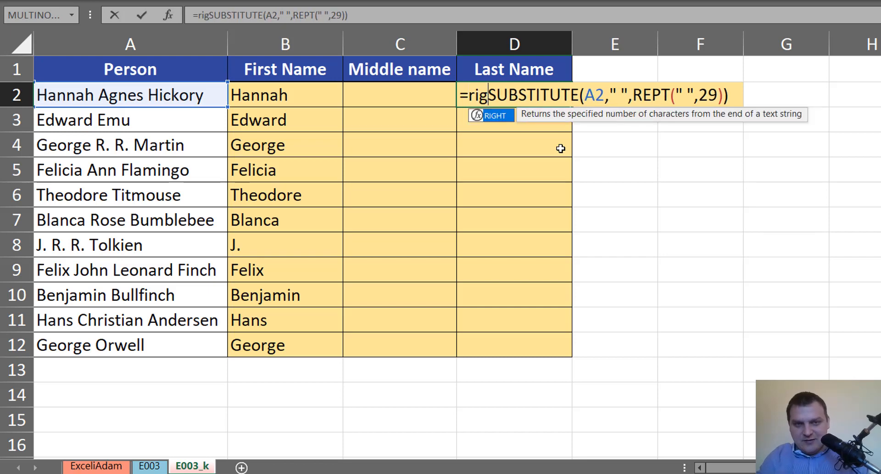
pyautogui.press('Tab')
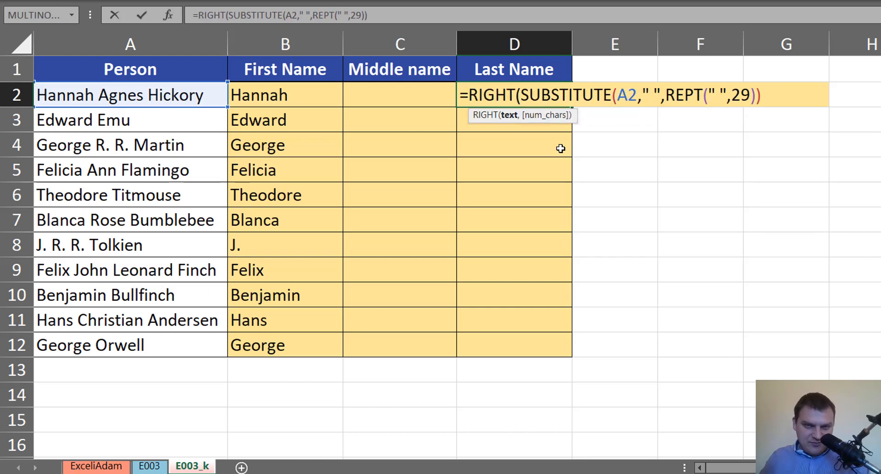
pyautogui.write(',')
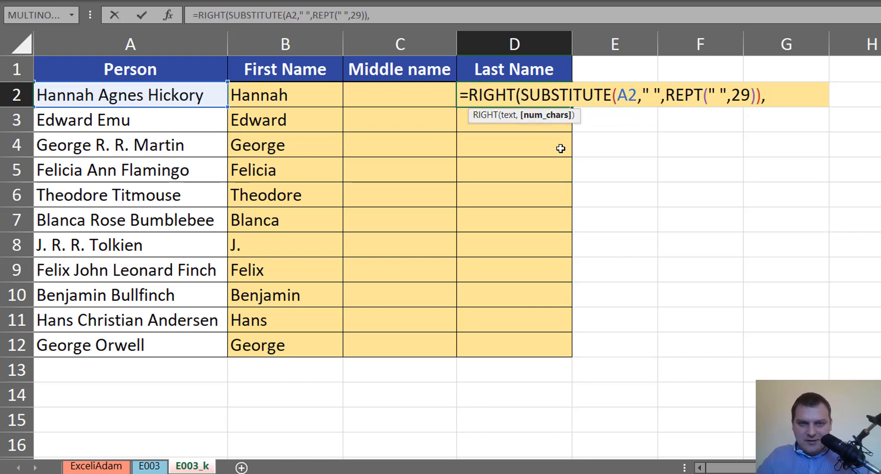
pyautogui.write('29')
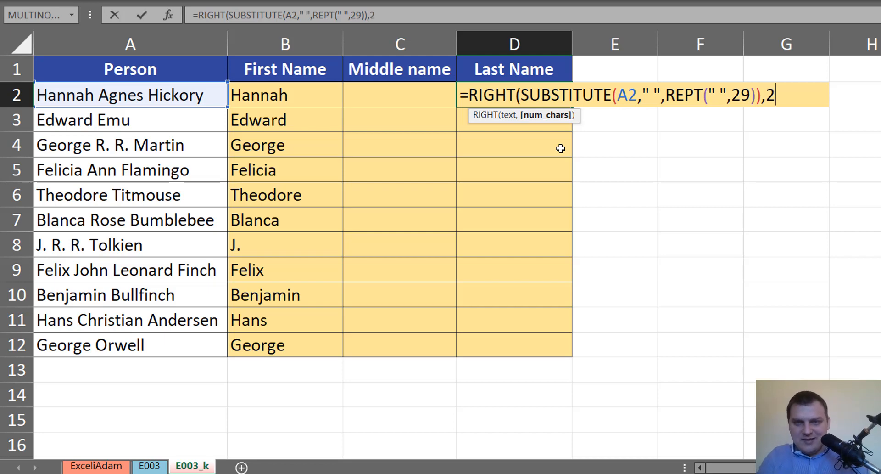
pyautogui.write(')')
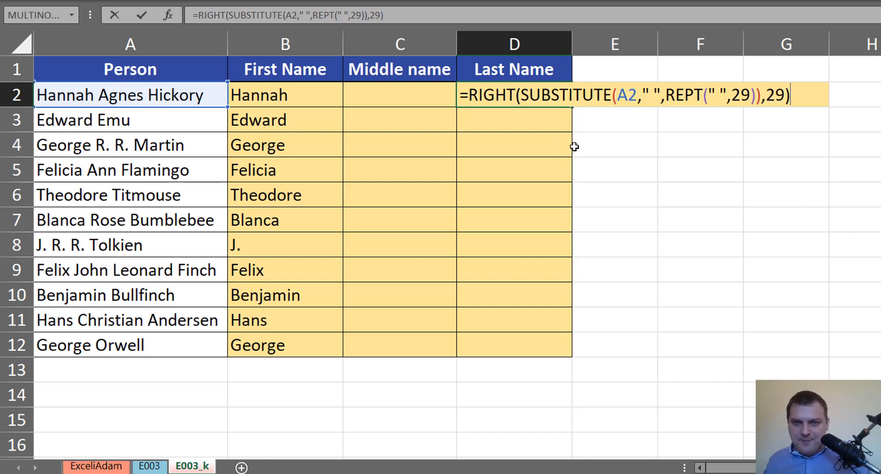
pyautogui.doubleClick(738, 94)
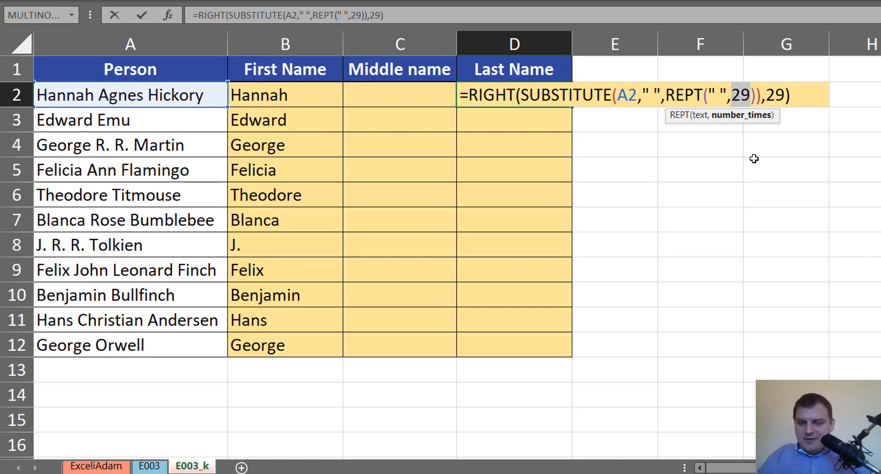
pyautogui.hotkey('ctrl', 'Return')
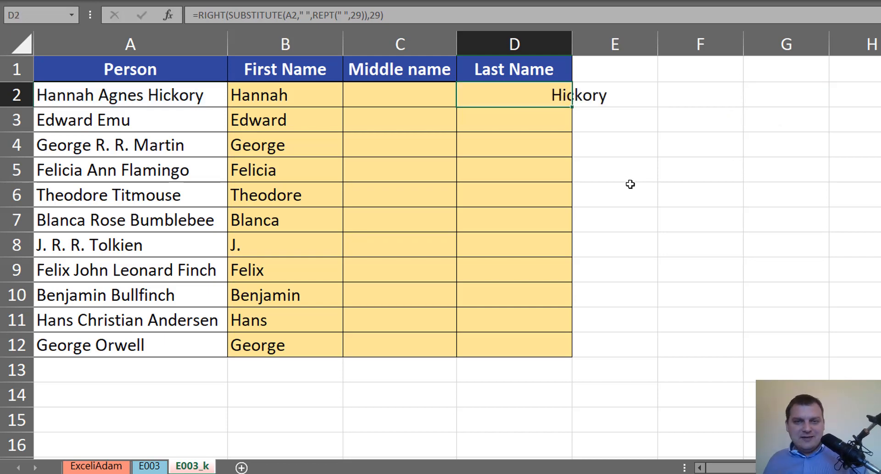
pyautogui.moveTo(630, 186); pyautogui.dragTo(620, 173)
pyautogui.moveTo(579, 100); pyautogui.dragTo(592, 122)
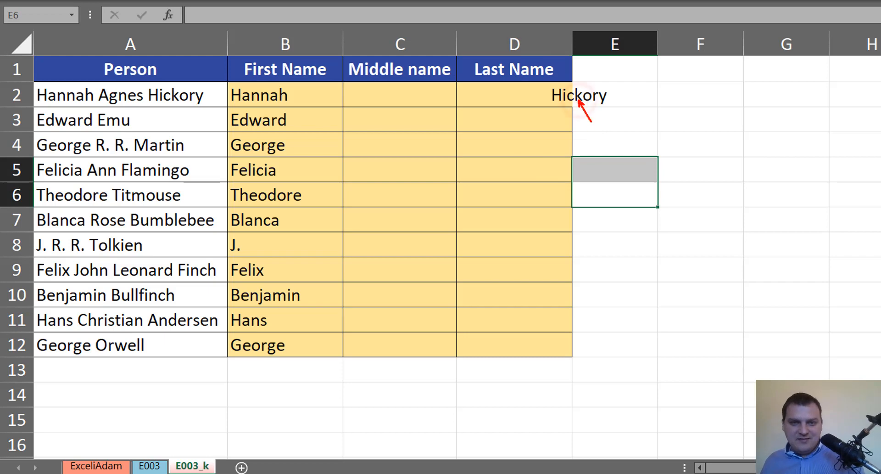
pyautogui.press('b')
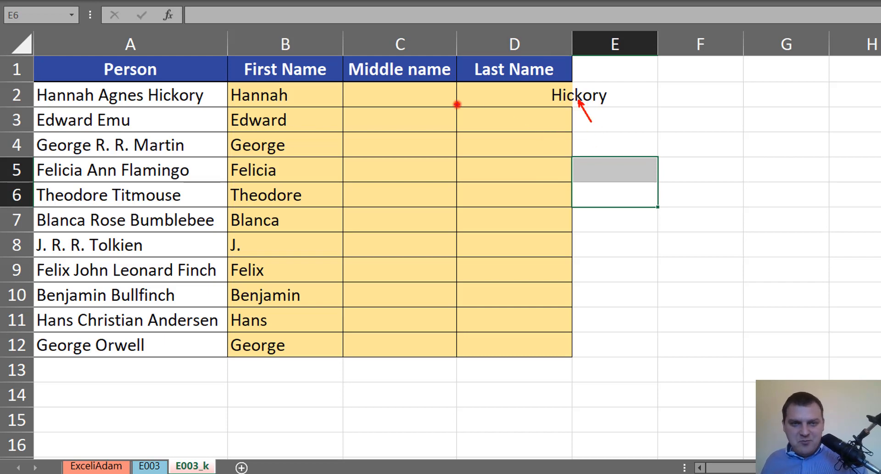
pyautogui.moveTo(458, 105); pyautogui.dragTo(540, 105)
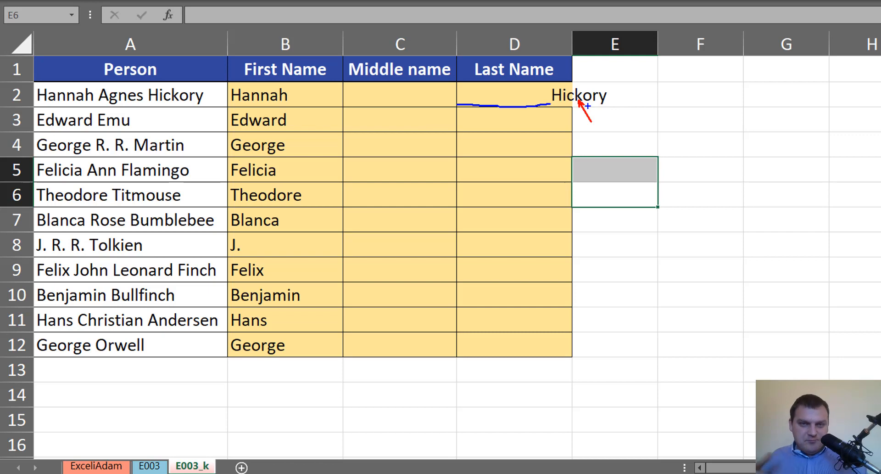
pyautogui.press('Escape')
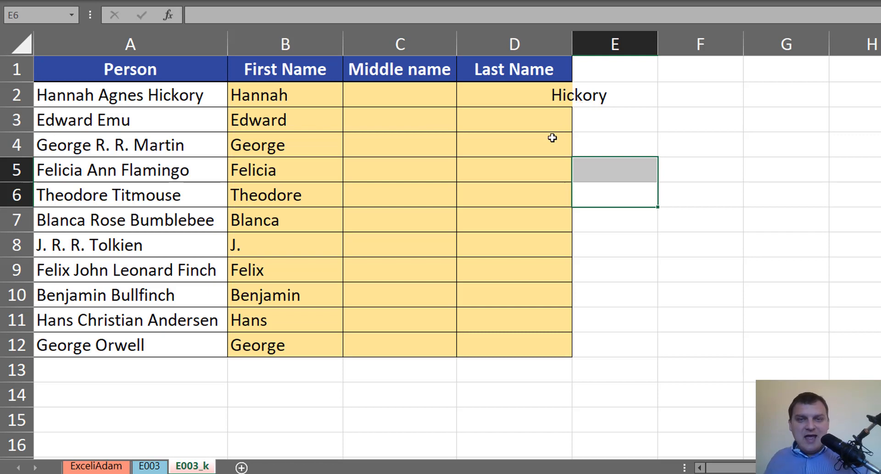
# Step: Change the D2 formula to =TRIM(RIGHT(SUBSTITUTE(A2," ",REPT(" ",29)),29)) and fill it down the Last Name column to D12
pyautogui.press('F2')
pyautogui.click(493, 94)
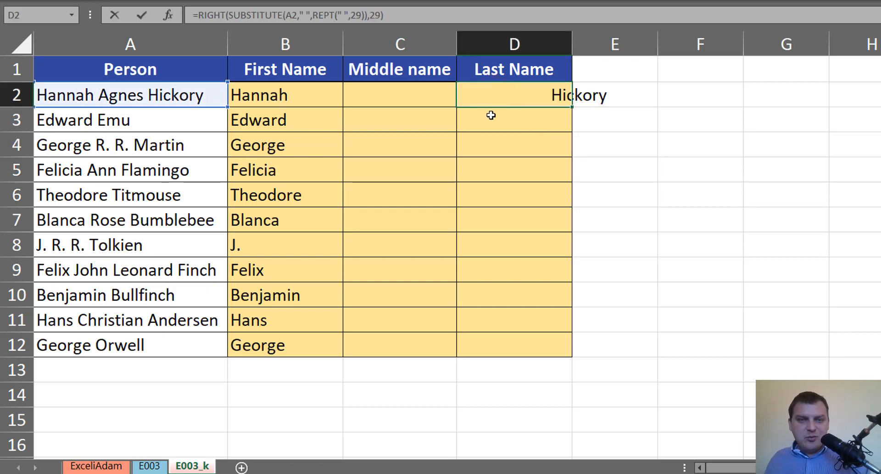
pyautogui.press('F2')
pyautogui.click(465, 95)
pyautogui.write('trim')
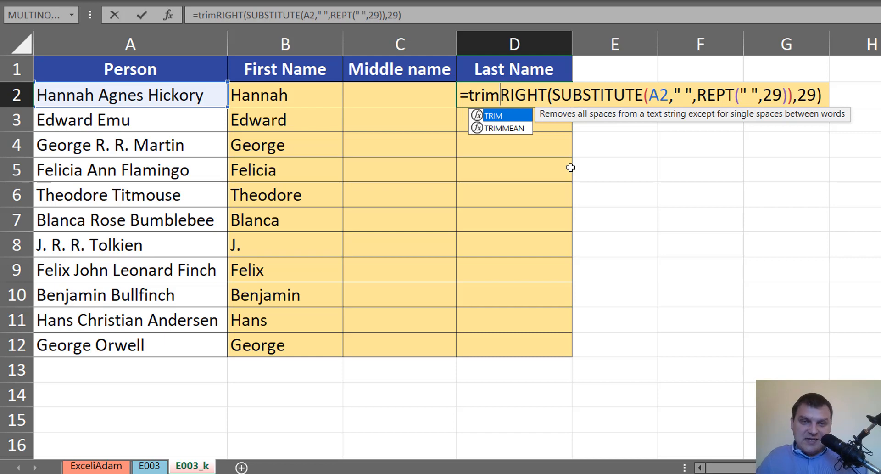
pyautogui.press('Tab')
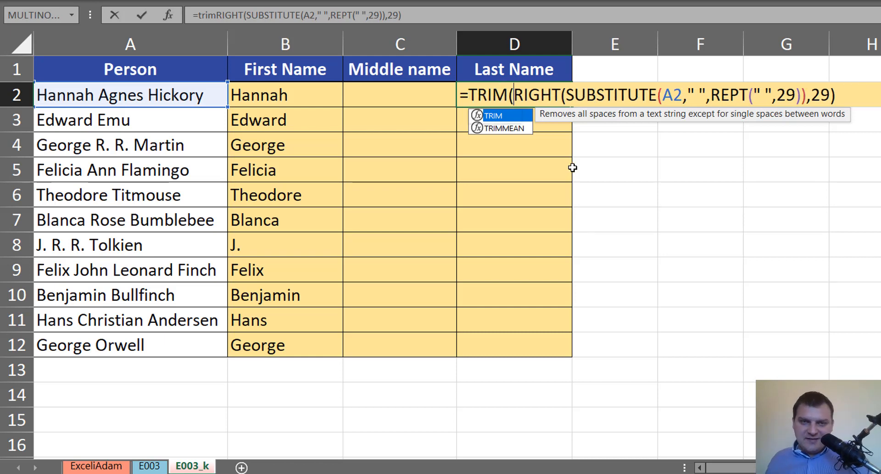
pyautogui.click(850, 95)
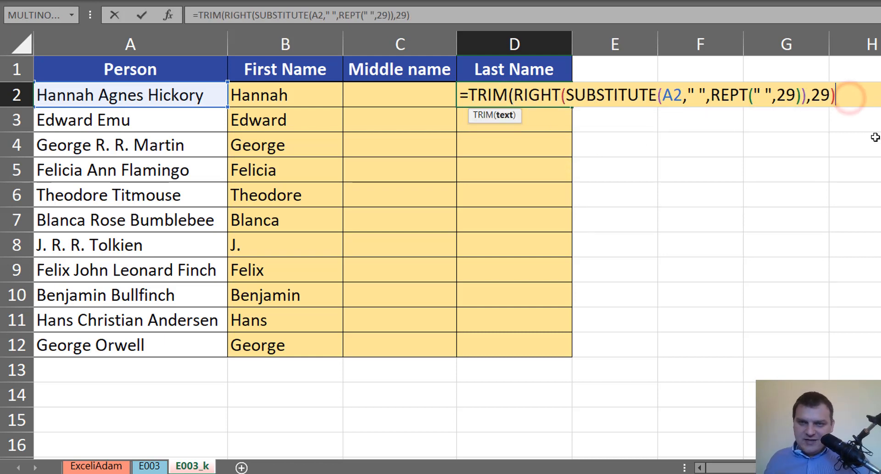
pyautogui.write(')')
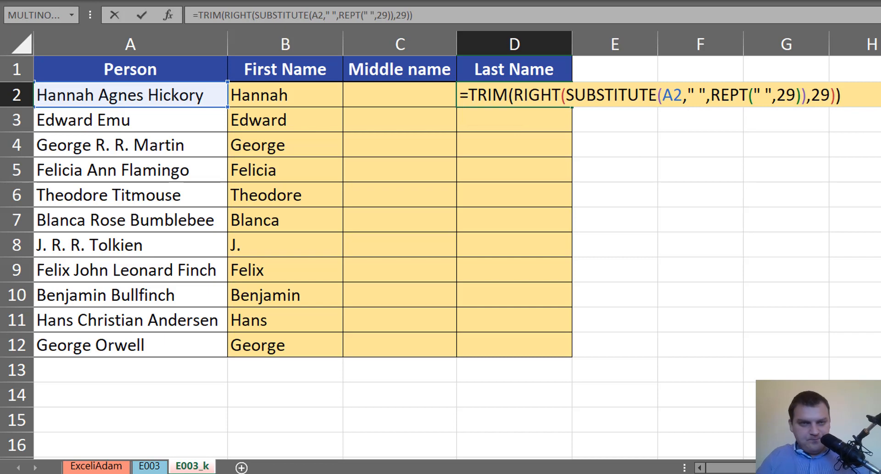
pyautogui.hotkey('ctrl', 'Return')
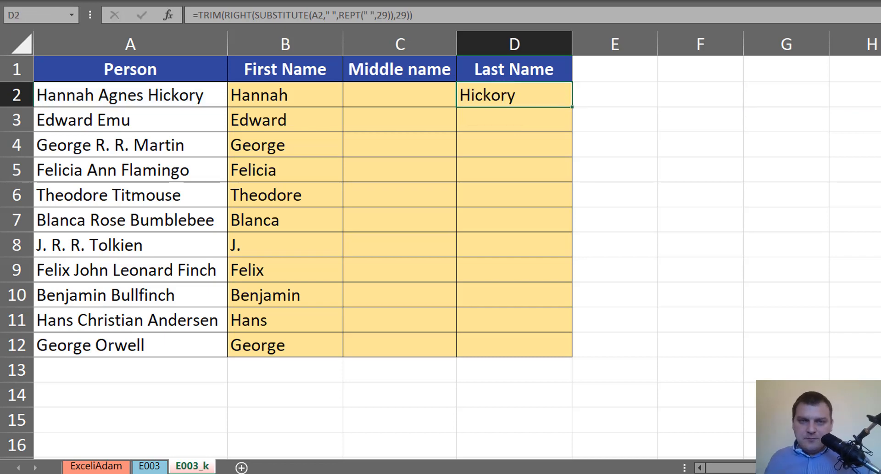
pyautogui.doubleClick(573, 107)
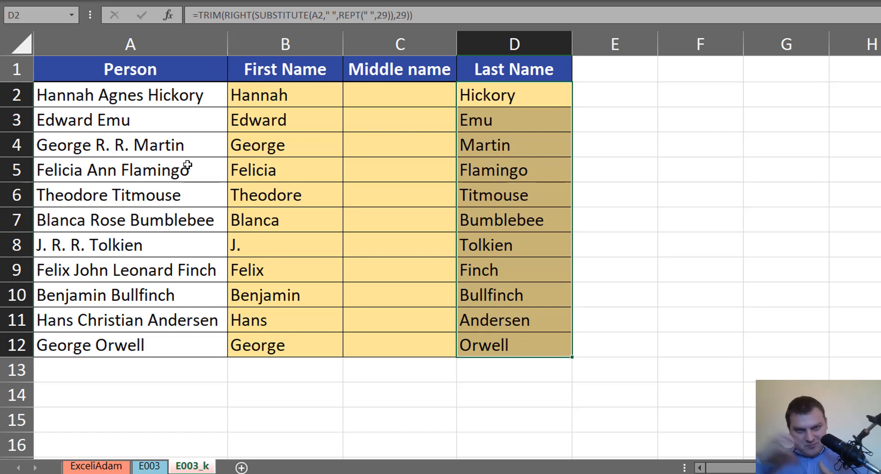
# Step: Start a SUBSTITUTE formula in cell C2 of the Middle name column with A2 as the text
pyautogui.click(406, 94)
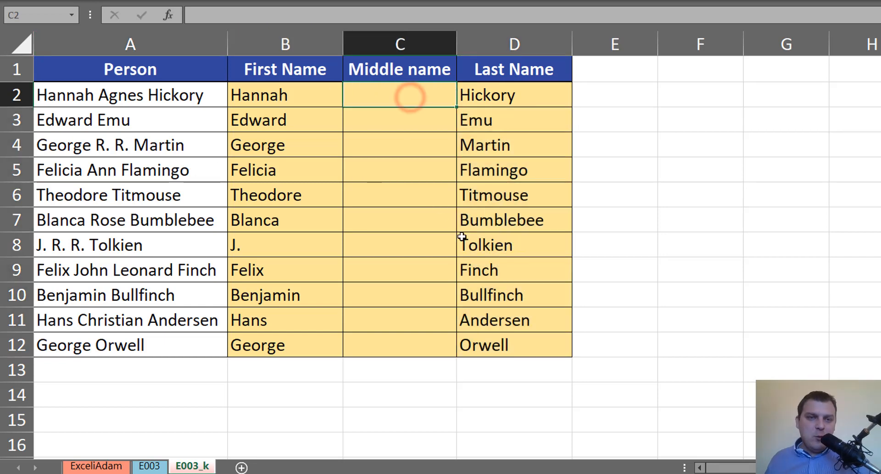
pyautogui.press('Left')
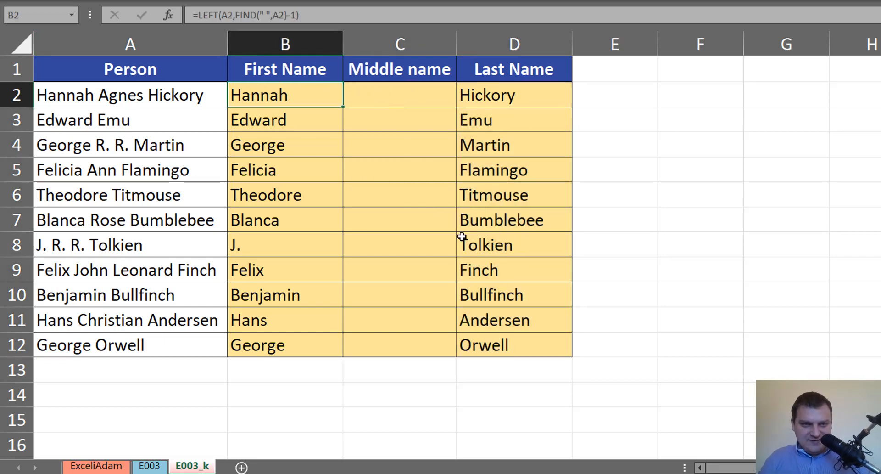
pyautogui.press('Right')
pyautogui.press('Right')
pyautogui.press('Left')
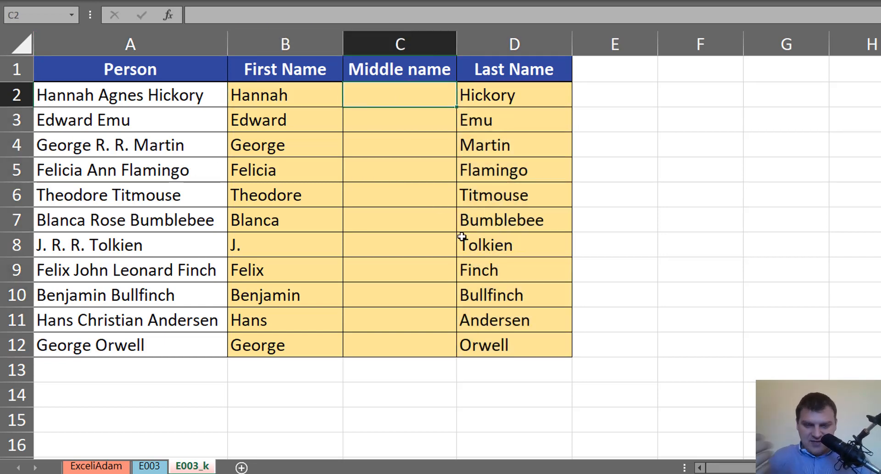
pyautogui.write('=su')
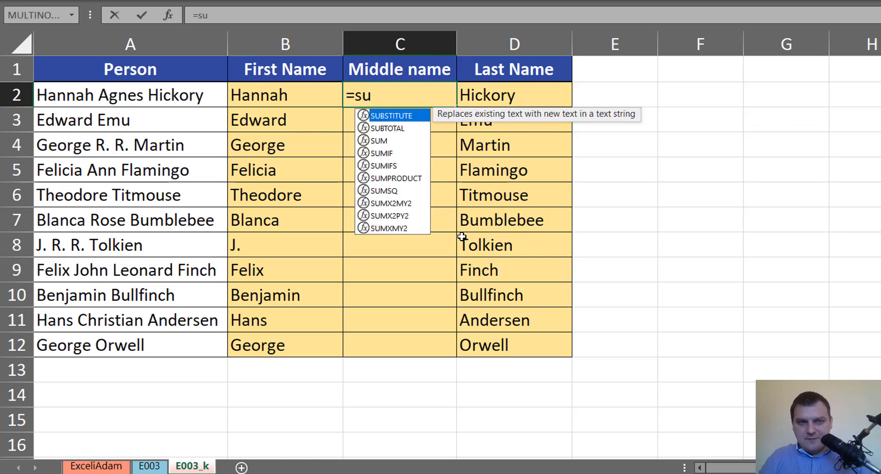
pyautogui.press('Tab')
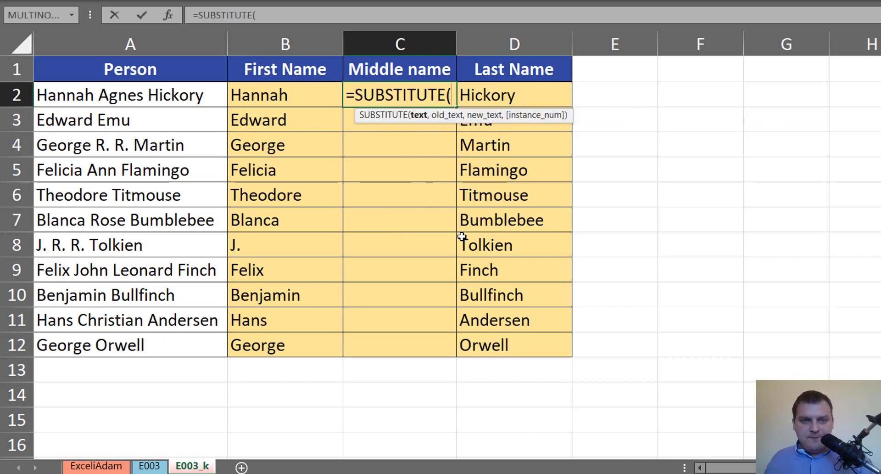
pyautogui.click(171, 107)
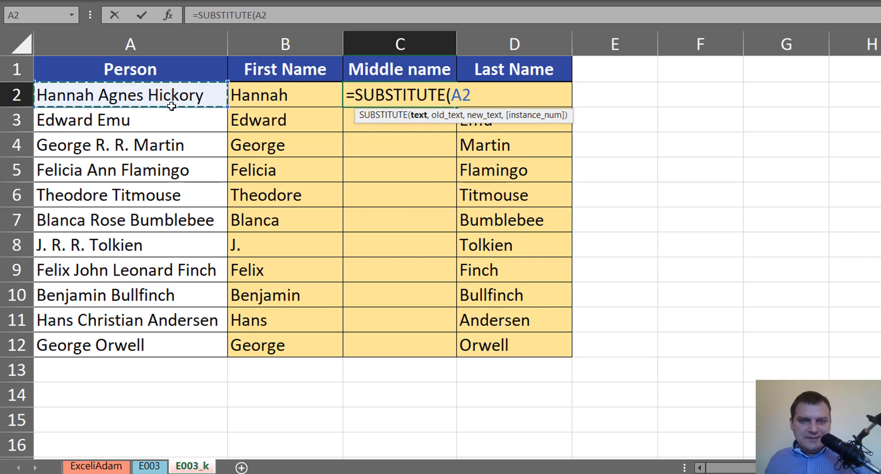
# Step: Complete the C2 formula as =SUBSTITUTE(A2,B2,"") and autofit the width of the Middle name column
pyautogui.write(',')
pyautogui.click(290, 92)
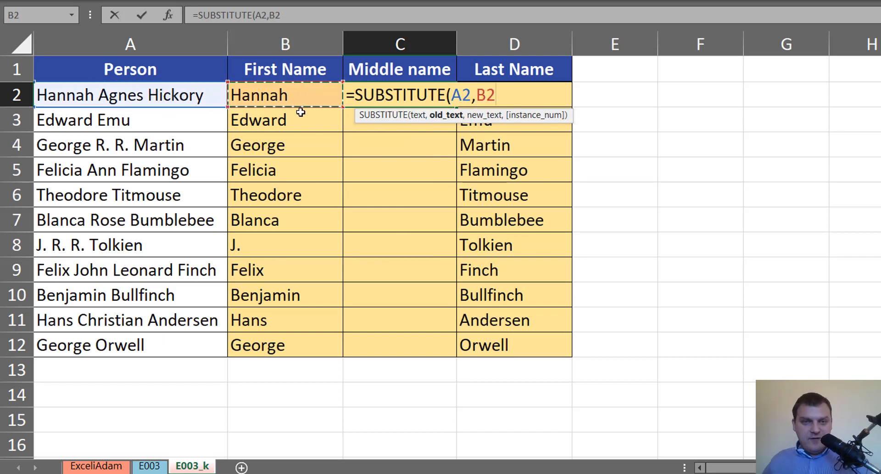
pyautogui.write(',')
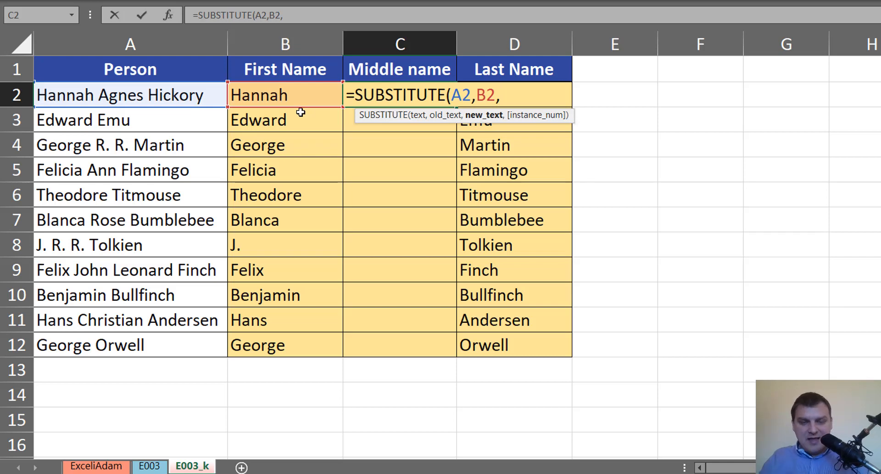
pyautogui.write('""')
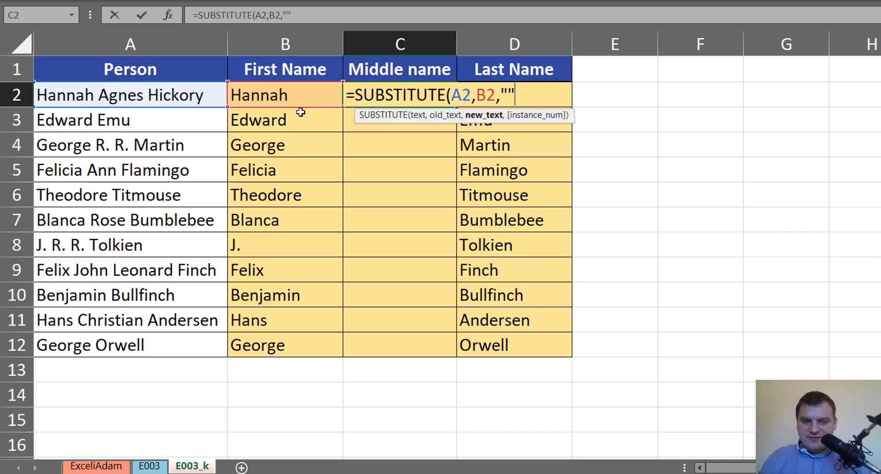
pyautogui.write(')')
pyautogui.hotkey('ctrl', 'Return')
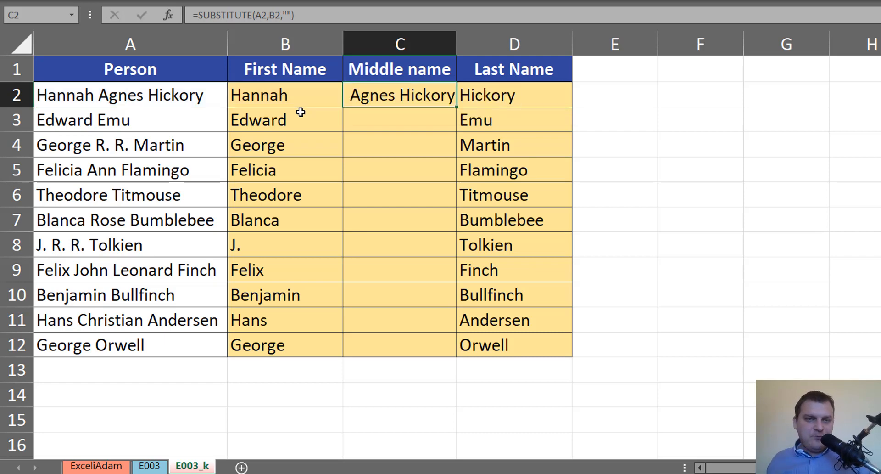
pyautogui.doubleClick(456, 44)
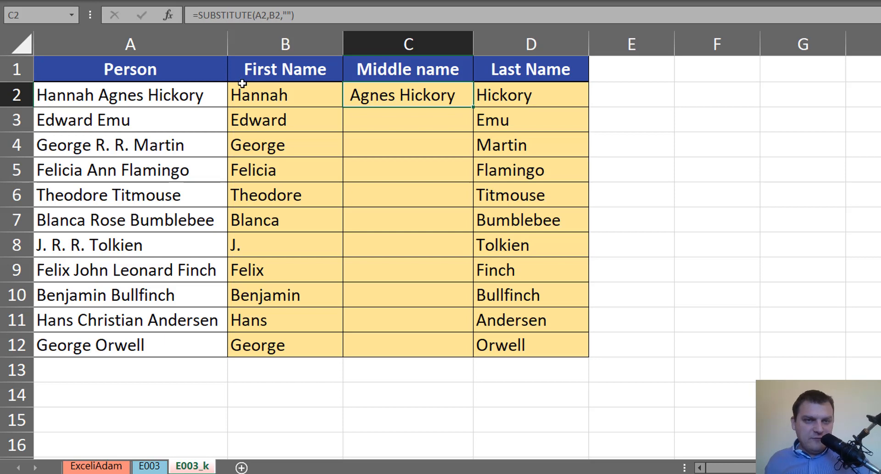
# Step: Change the C2 formula to =SUBSTITUTE(SUBSTITUTE(A2,B2,""),D2,"") and fill it down the Middle name column to C12
pyautogui.doubleClick(418, 99)
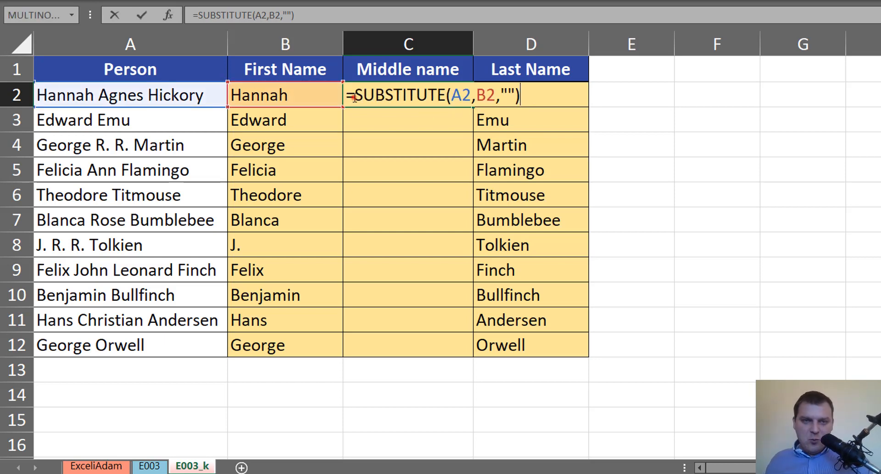
pyautogui.write('sub')
pyautogui.press('Tab')
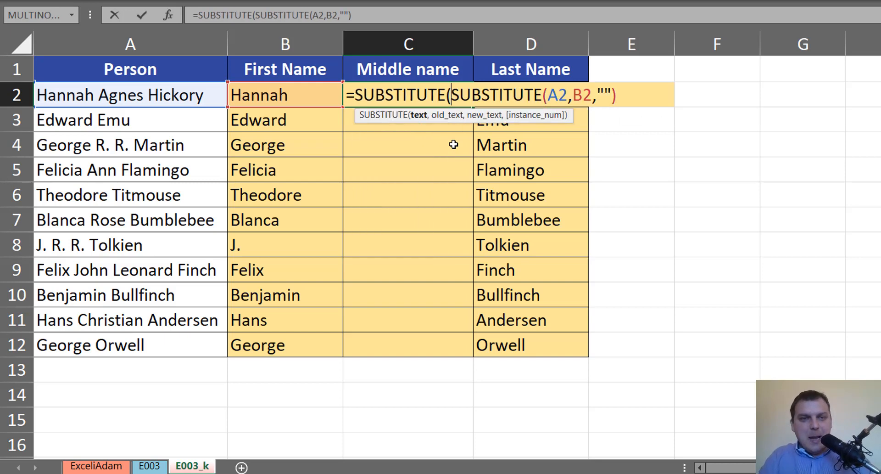
pyautogui.write(',')
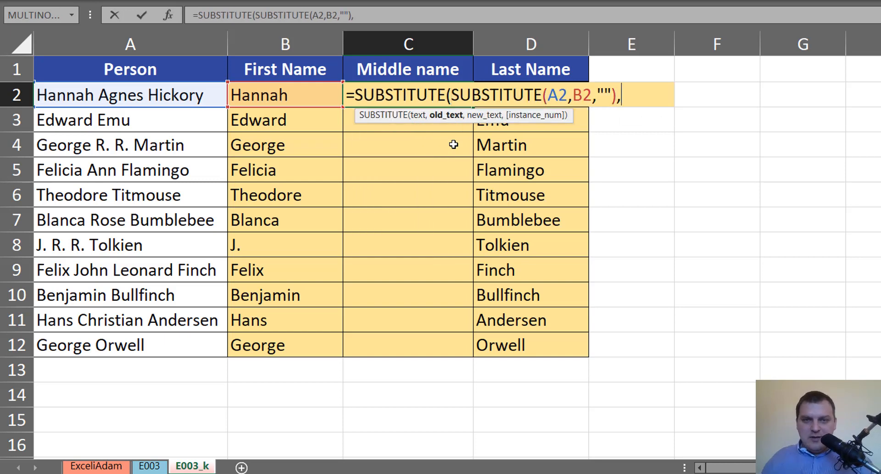
pyautogui.click(573, 69)
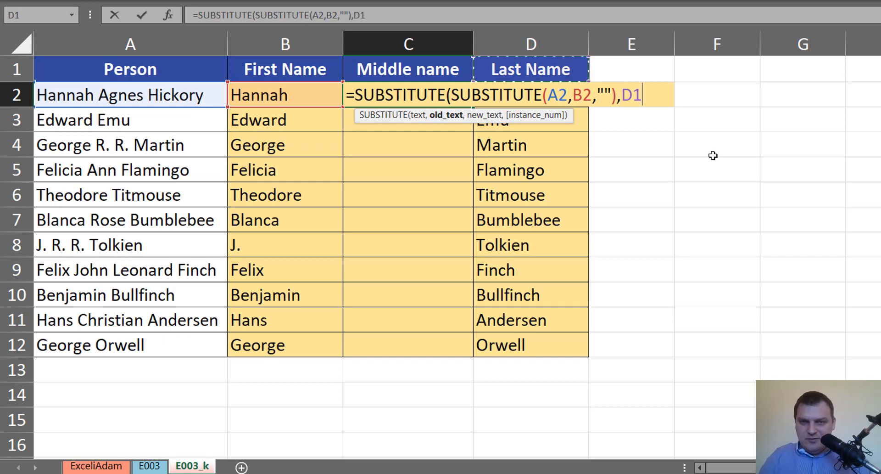
pyautogui.press('Down')
pyautogui.write(',')
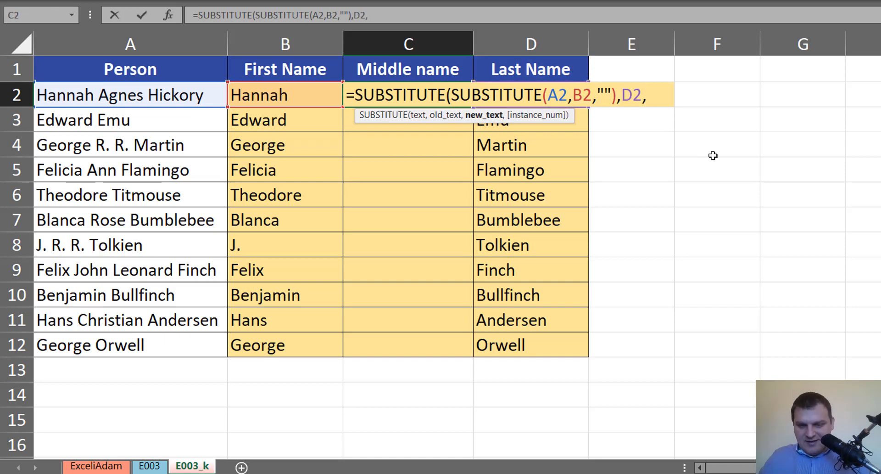
pyautogui.write('""')
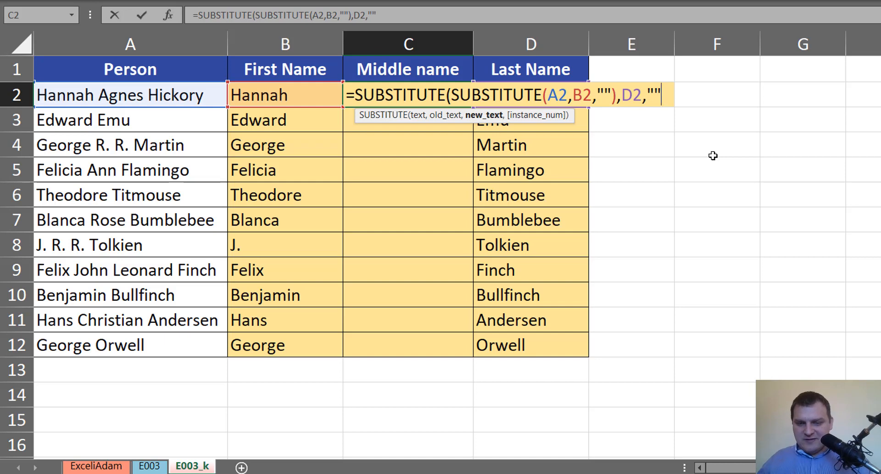
pyautogui.write(')')
pyautogui.hotkey('ctrl', 'Return')
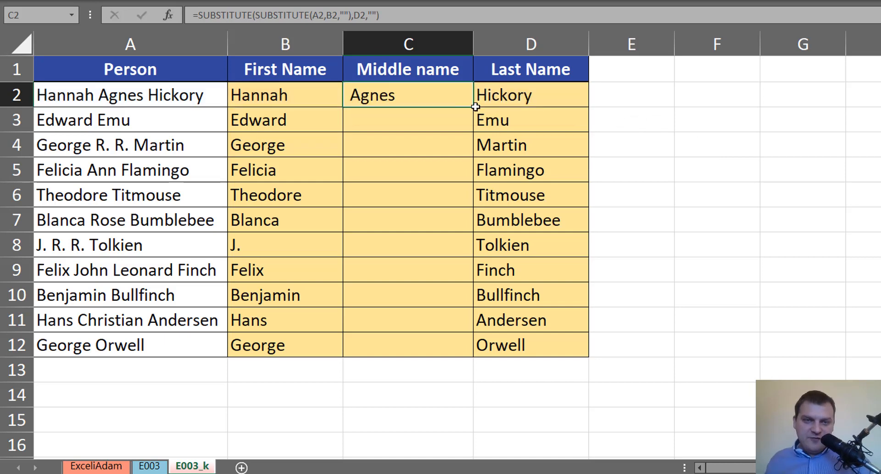
pyautogui.doubleClick(473, 107)
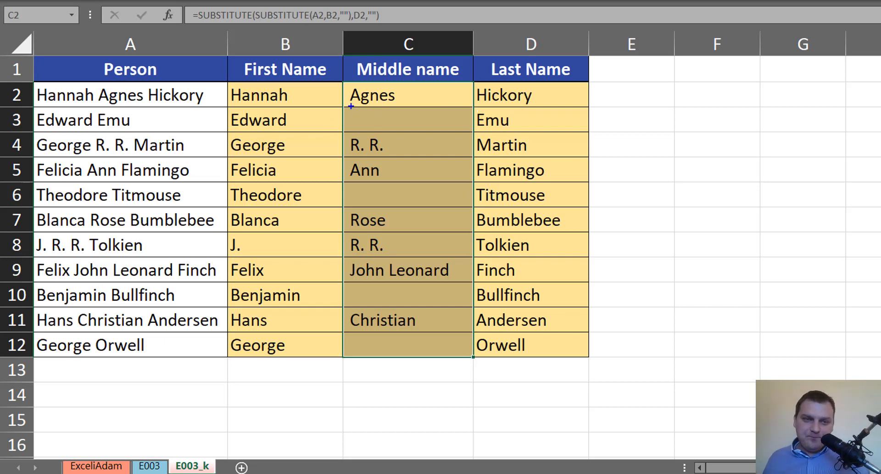
# Step: Wrap the Middle name formula in TRIM across C2:C12, giving =TRIM(SUBSTITUTE(SUBSTITUTE(A2,B2,""),D2,"")) in C2
pyautogui.moveTo(346, 106); pyautogui.dragTo(335, 125)
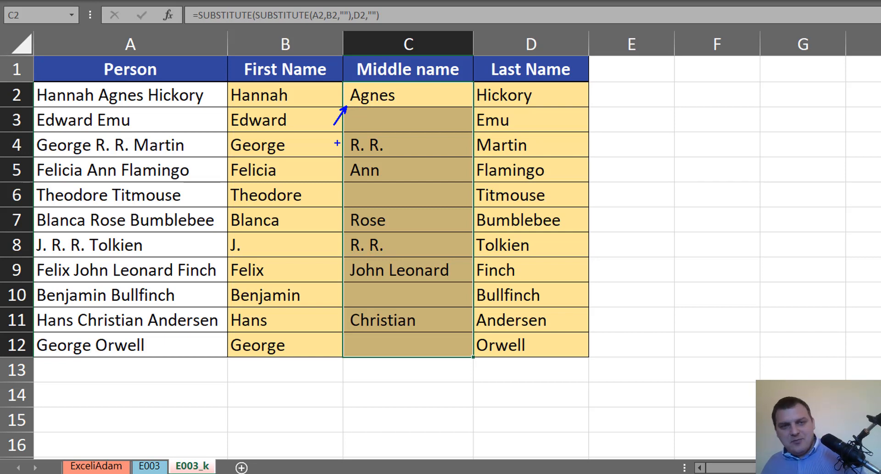
pyautogui.press('Escape')
pyautogui.press('F2')
pyautogui.click(355, 97)
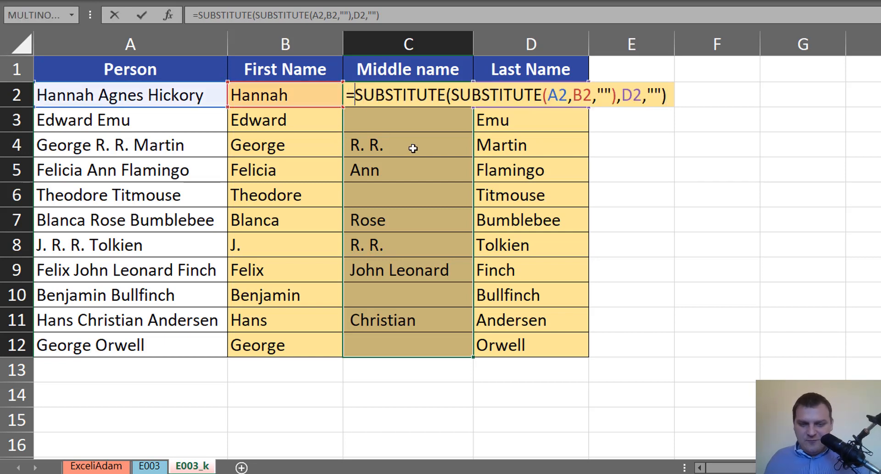
pyautogui.write('trim')
pyautogui.press('Tab')
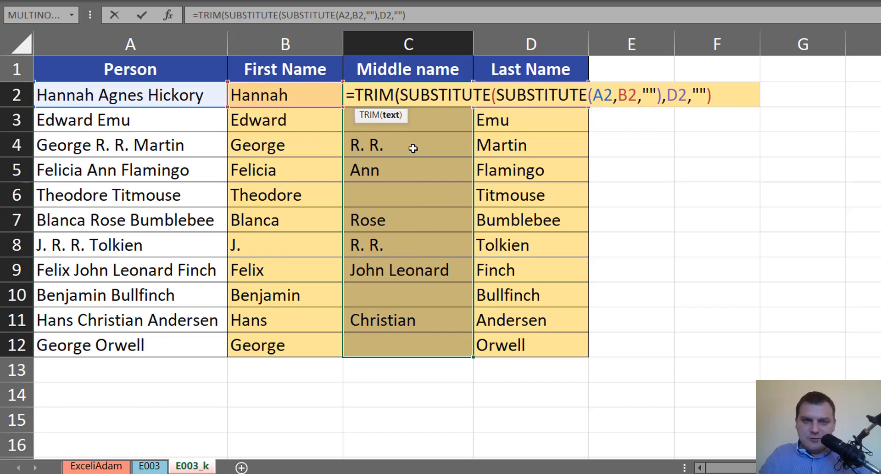
pyautogui.press('End')
pyautogui.write(')')
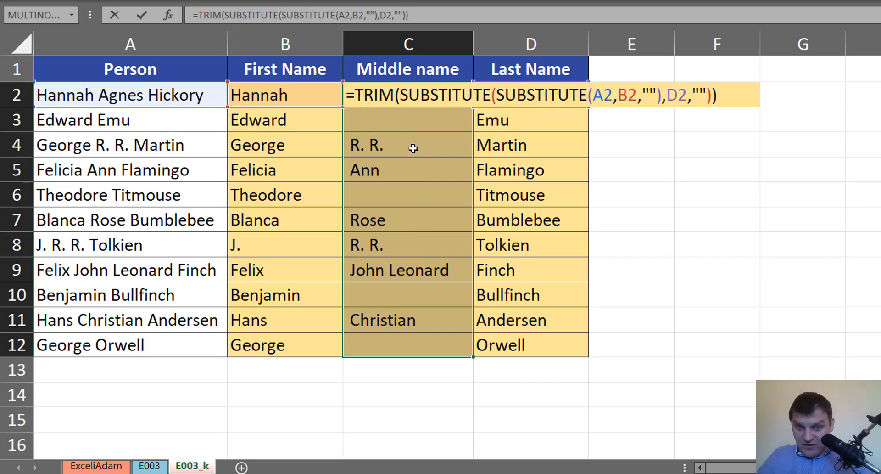
pyautogui.hotkey('ctrl', 'Return')
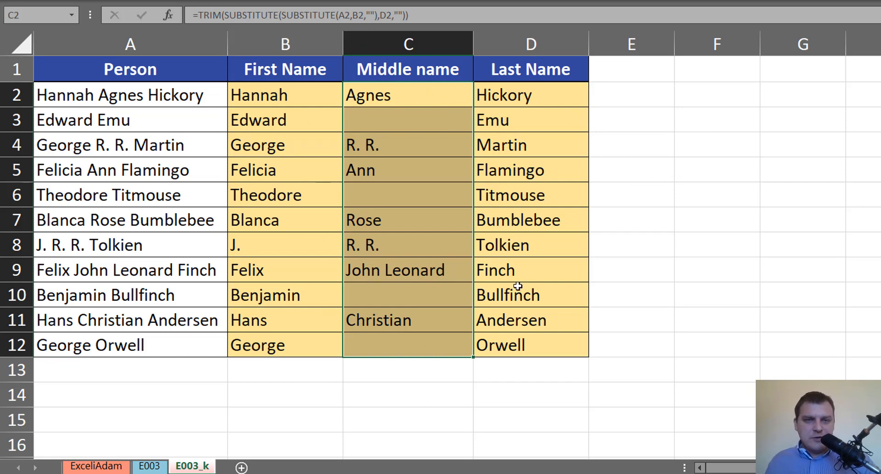
pyautogui.click(268, 94)
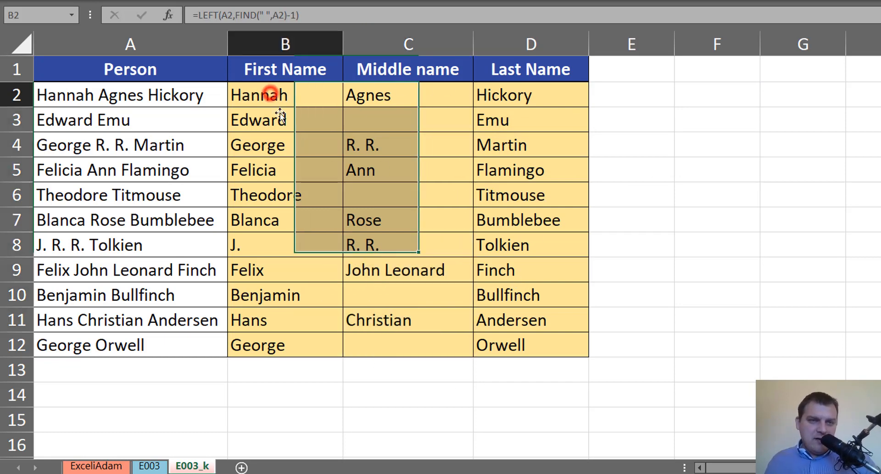
pyautogui.click(510, 99)
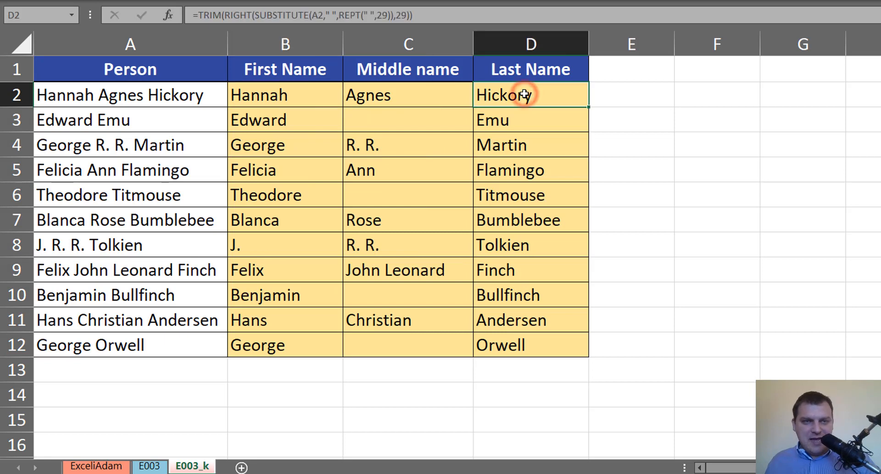
pyautogui.click(407, 91)
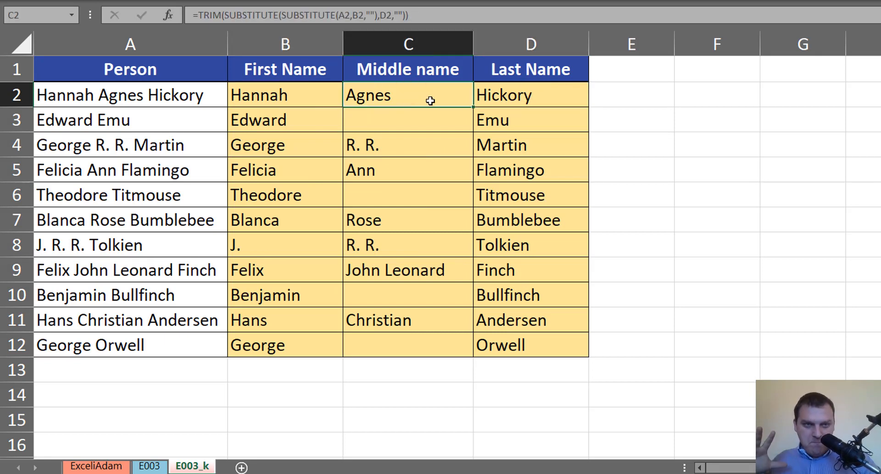